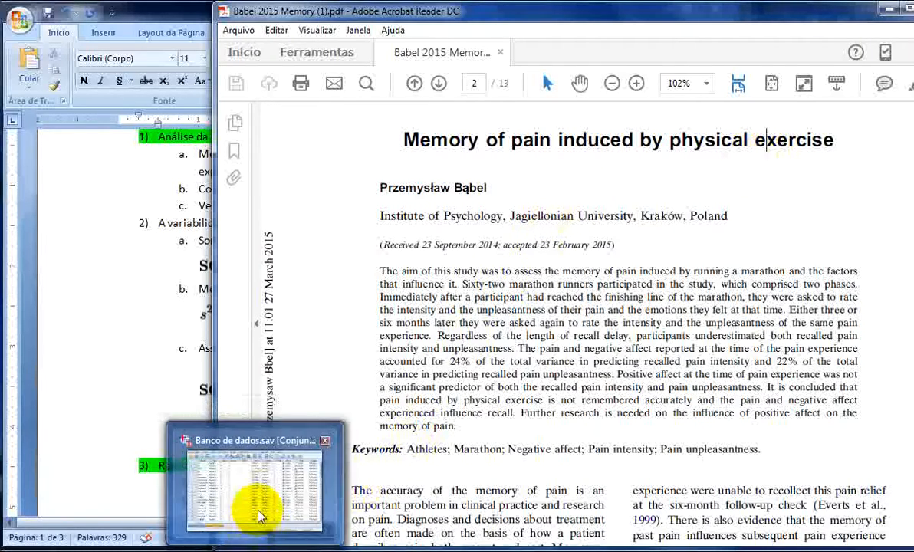
Switch to the SPSS data editor, go over the id and dor variables, and choose Escala as dor's measurement level
{"action": "left_click", "coordinate": [253, 510]}
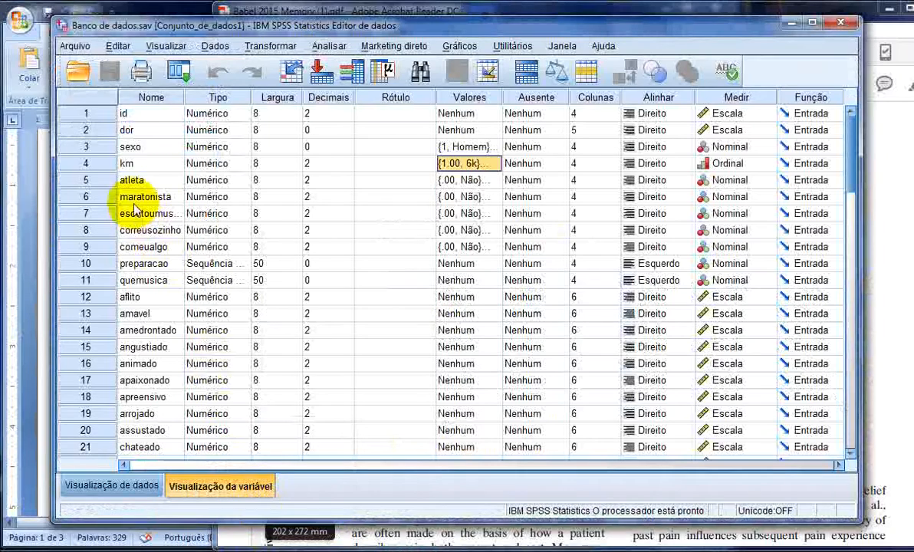
{"action": "left_click", "coordinate": [142, 115]}
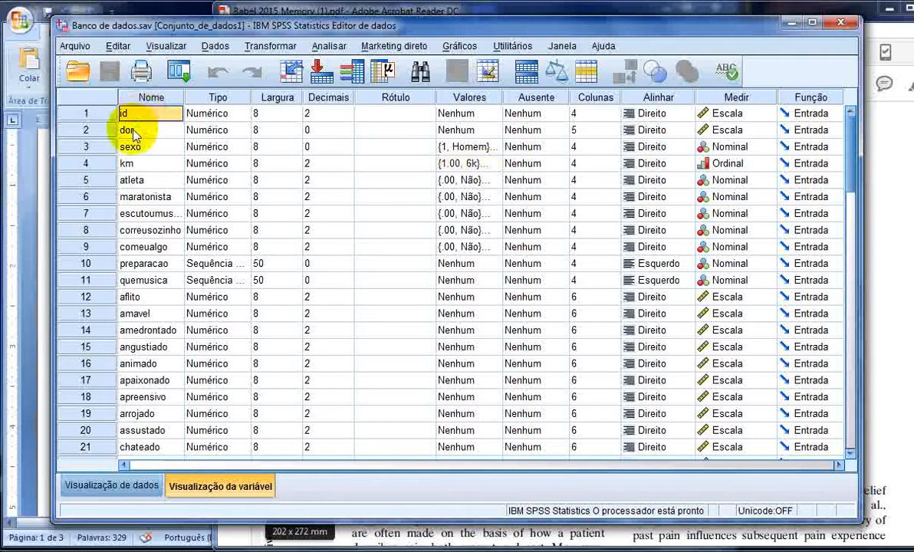
{"action": "left_click", "coordinate": [134, 132]}
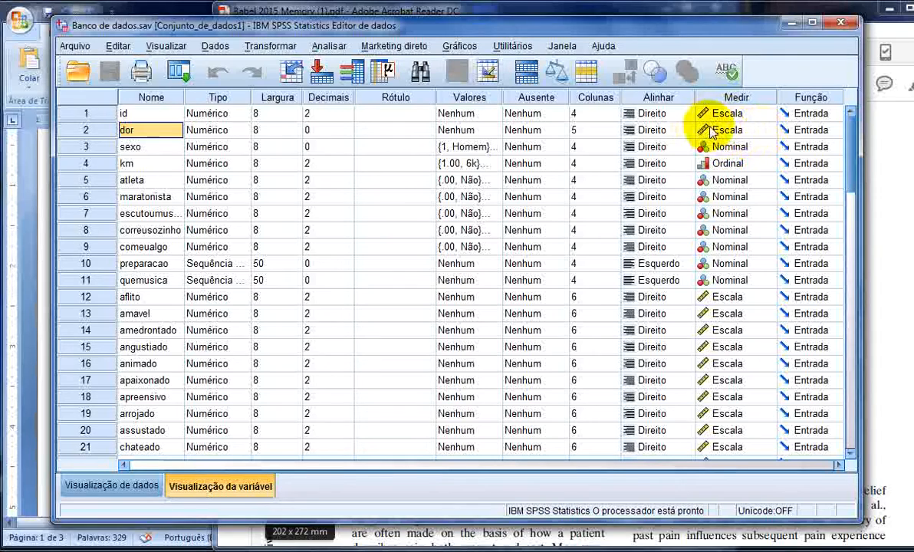
{"action": "left_click", "coordinate": [765, 132]}
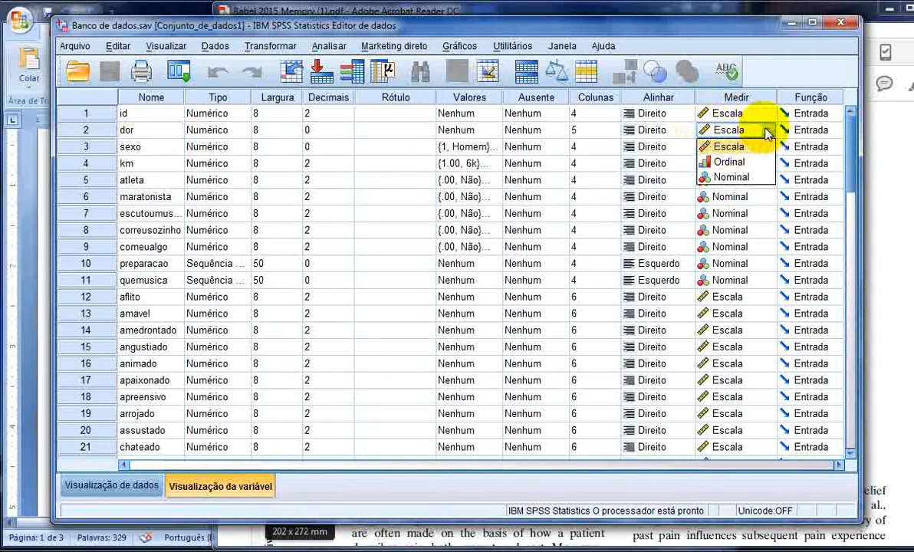
{"action": "left_click", "coordinate": [741, 146]}
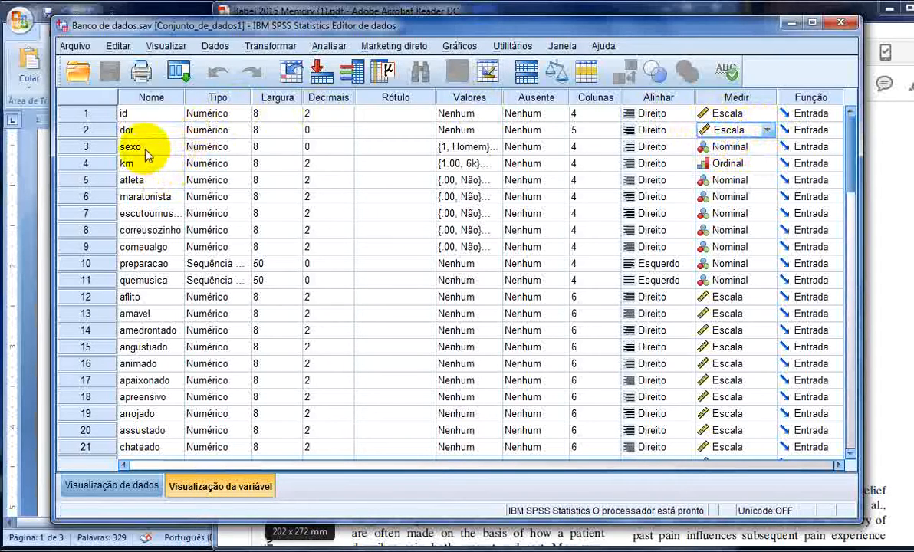
Inspect the value labels defined for the km variable and close them without making changes
{"action": "left_click", "coordinate": [116, 132]}
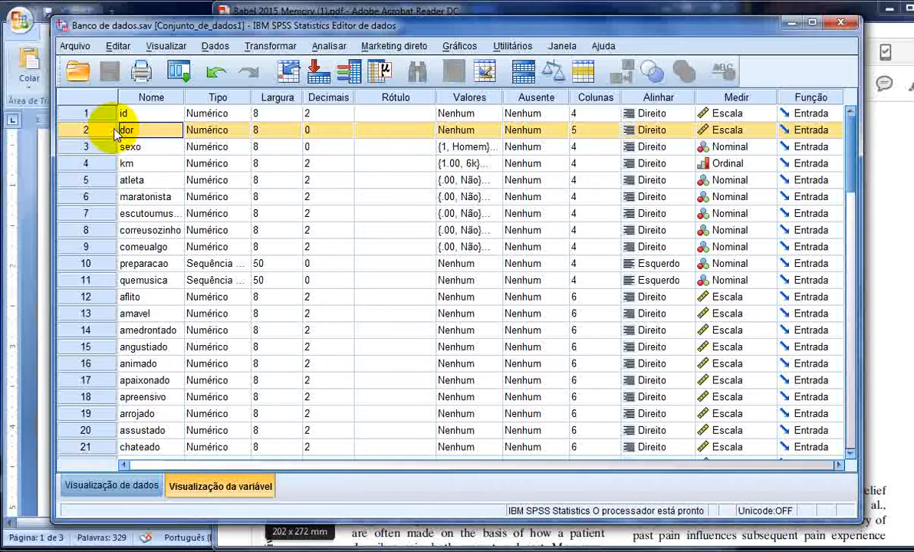
{"action": "left_click", "coordinate": [114, 165]}
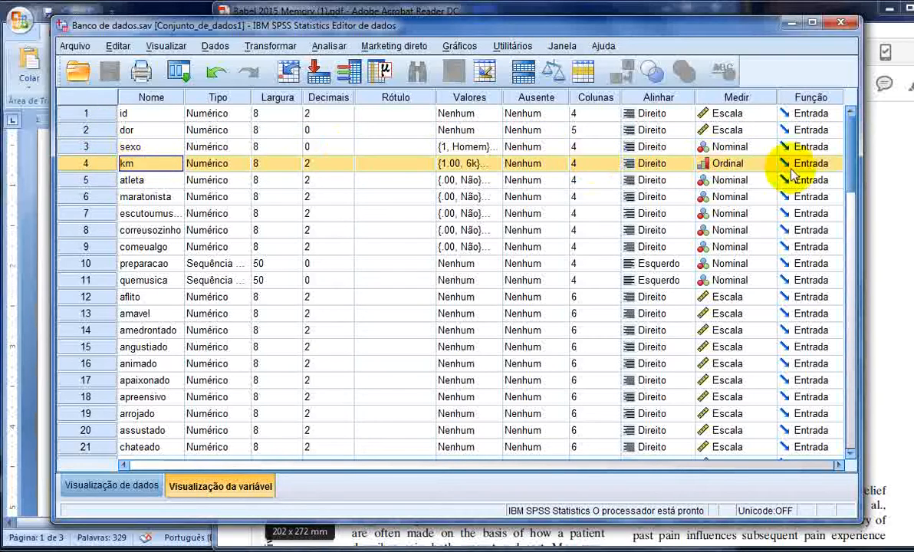
{"action": "left_click", "coordinate": [481, 163]}
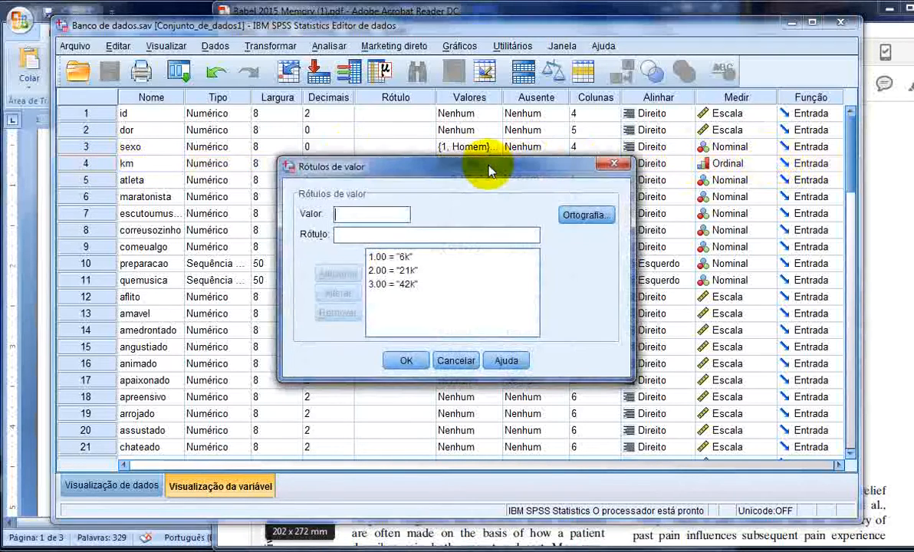
{"action": "left_click", "coordinate": [497, 164]}
{"action": "left_click_drag", "start_coordinate": [476, 169], "coordinate": [347, 106]}
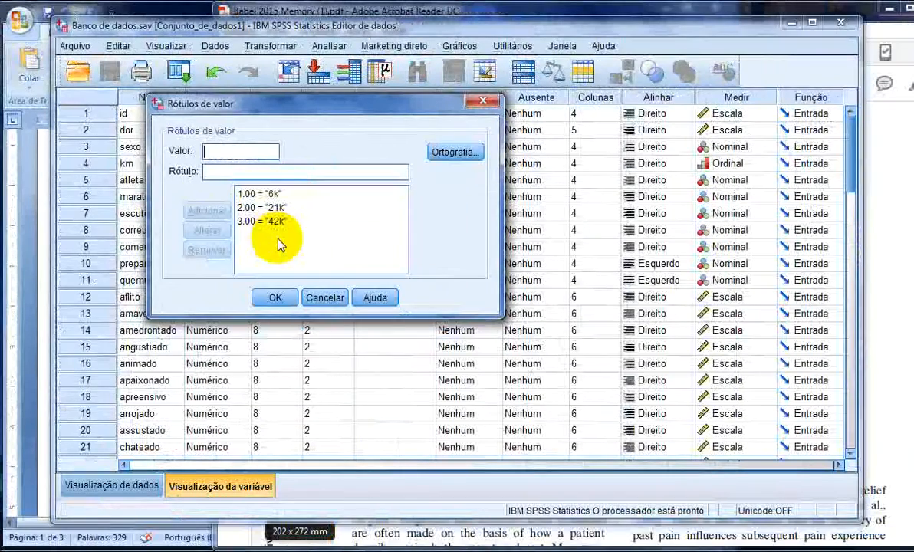
{"action": "left_click", "coordinate": [308, 293]}
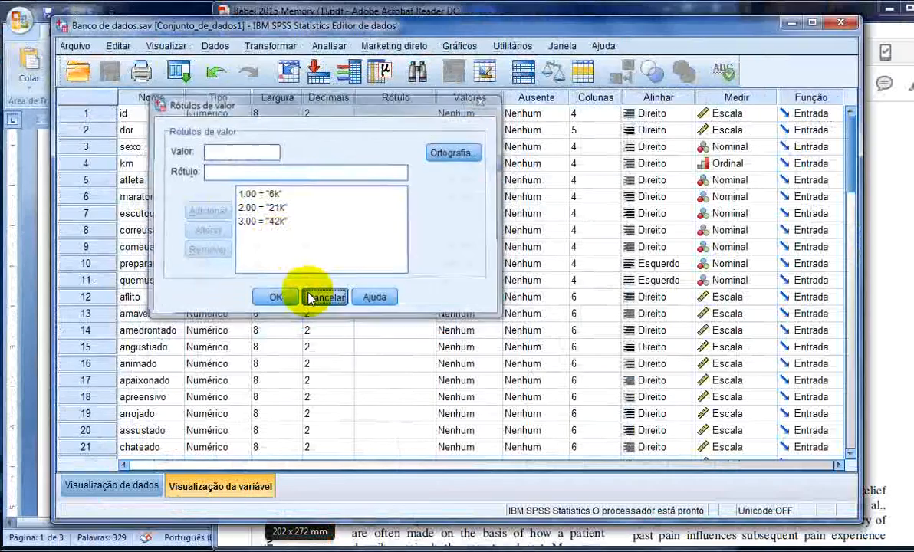
Switch to the ANOVA notes in Word and insert "(DOR)" after "VDs" in item a of the first section
{"action": "left_click", "coordinate": [234, 537]}
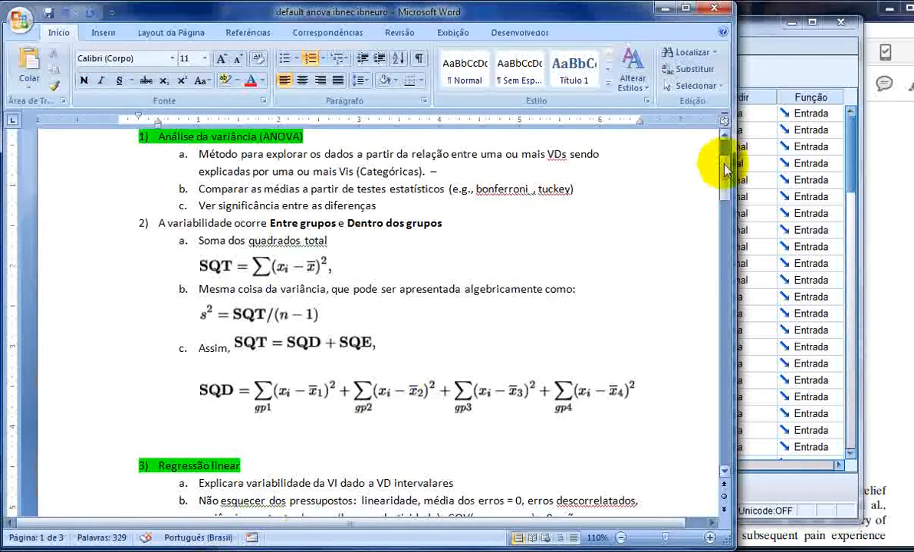
{"action": "left_click_drag", "start_coordinate": [722, 164], "coordinate": [725, 164]}
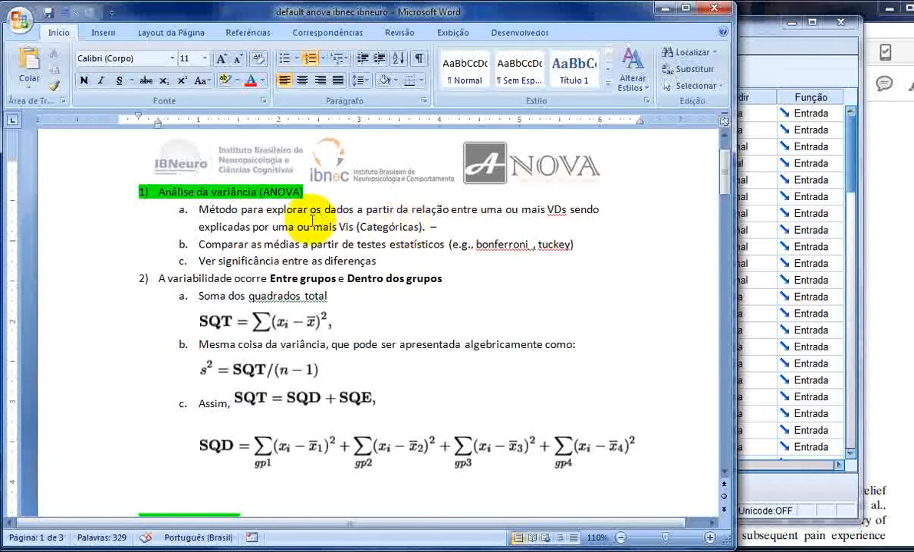
{"action": "left_click", "coordinate": [566, 210]}
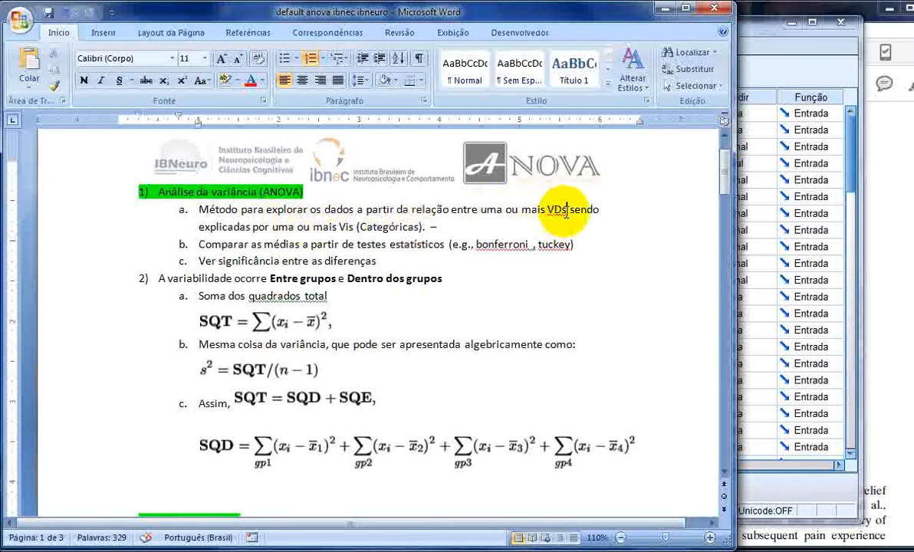
{"action": "type", "text": "(DOR)"}
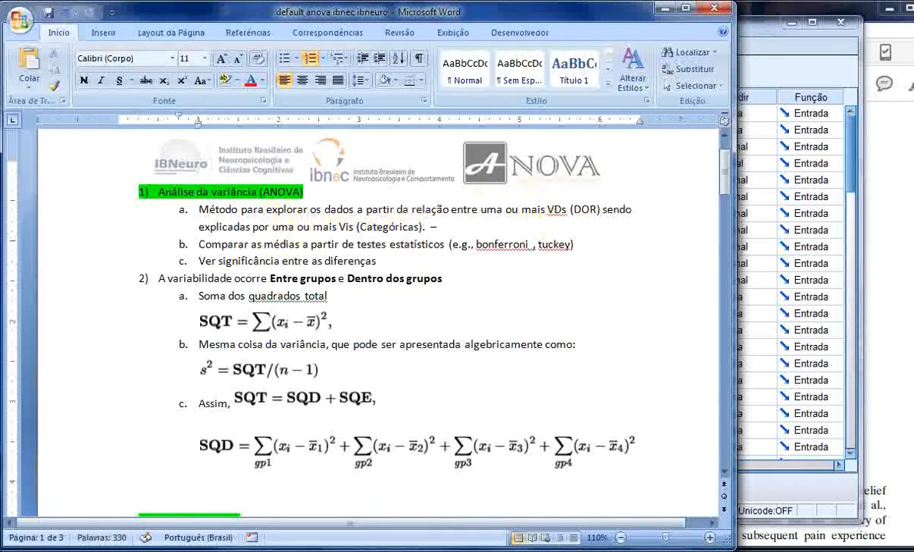
Extend the "Categóricas" parenthesis in item a so that it ends with "– Kilometragem:6km, 21k, 42k)"
{"action": "key", "text": "Down"}
{"action": "key", "text": "BackSpace"}
{"action": "key", "text": "BackSpace"}
{"action": "key", "text": "BackSpace"}
{"action": "key", "text": "BackSpace"}
{"action": "type", "text": "- Kilometragem"}
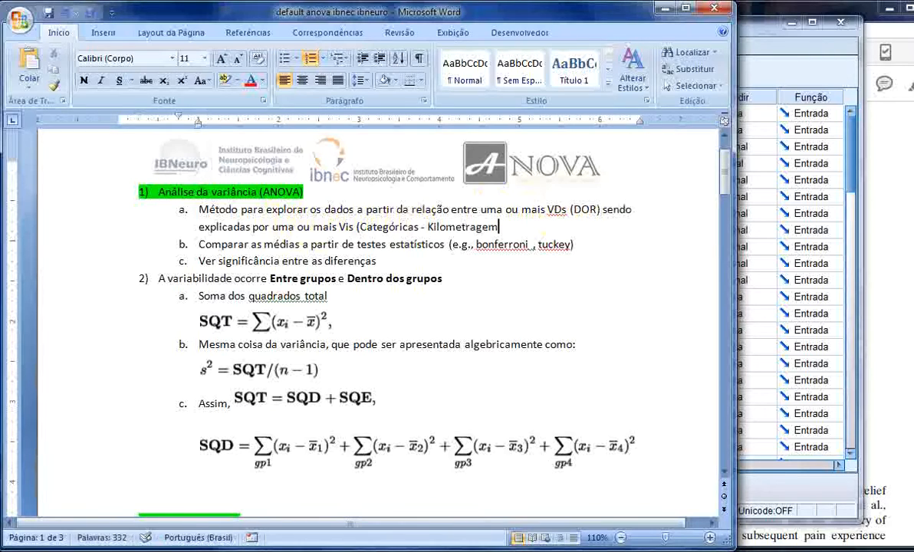
{"action": "type", "text": ":6km, 21k"}
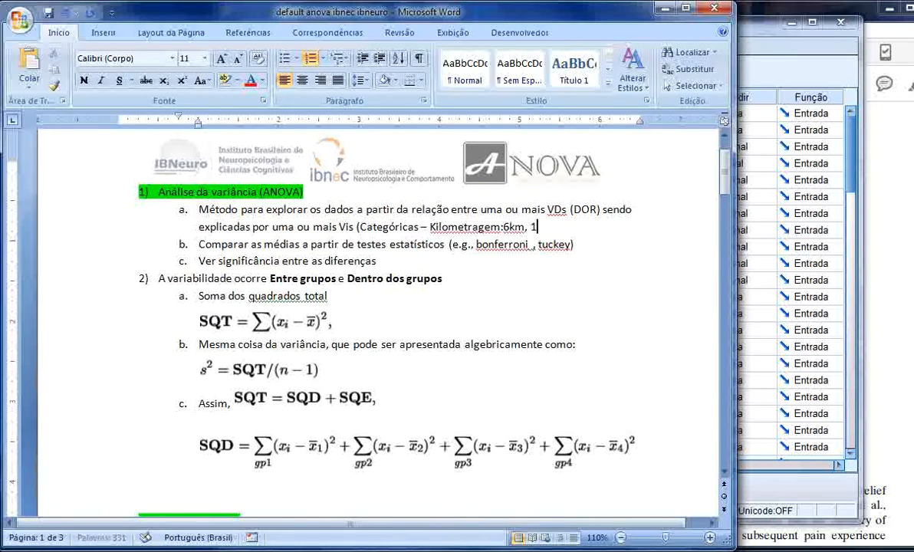
{"action": "type", "text": ", 42k)"}
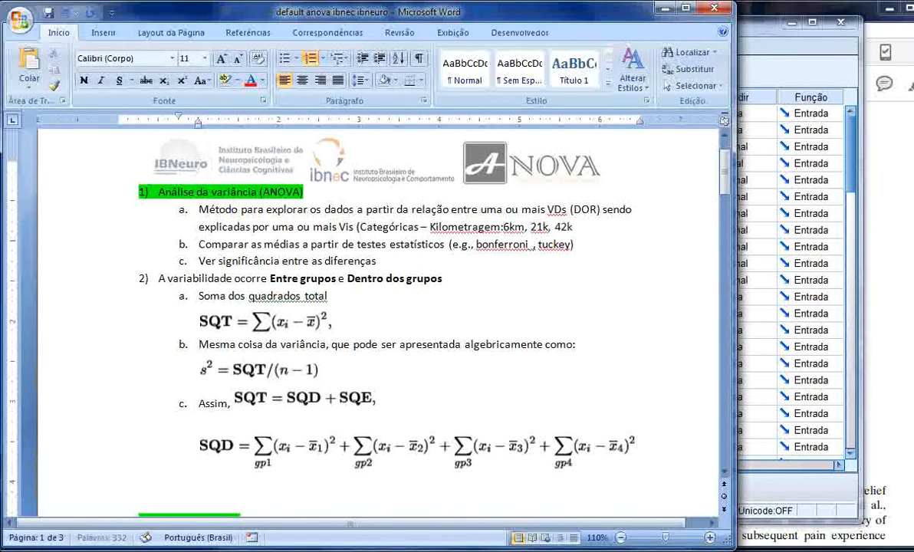
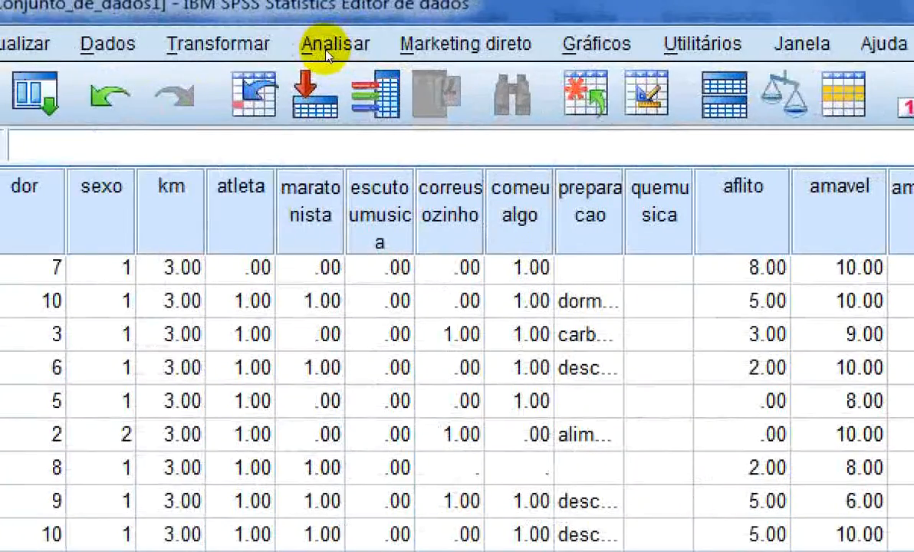
Open the one-way ANOVA setup in SPSS and reset its previous variable assignments
{"action": "left_click", "coordinate": [335, 46]}
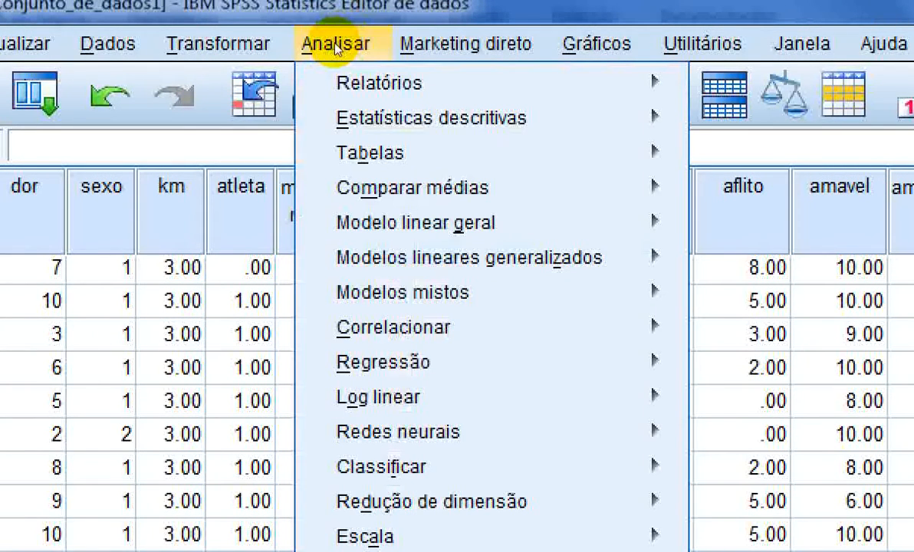
{"action": "mouse_move", "coordinate": [478, 187]}
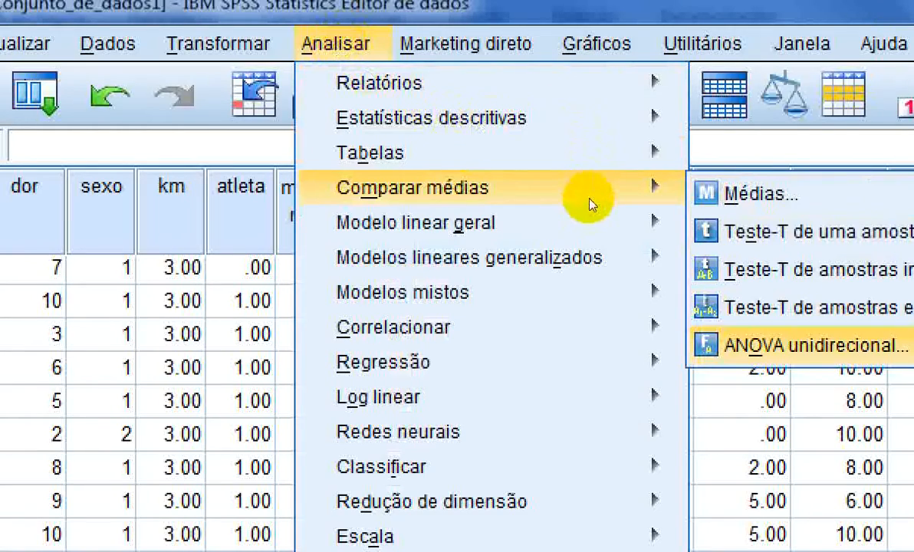
{"action": "left_click", "coordinate": [815, 345]}
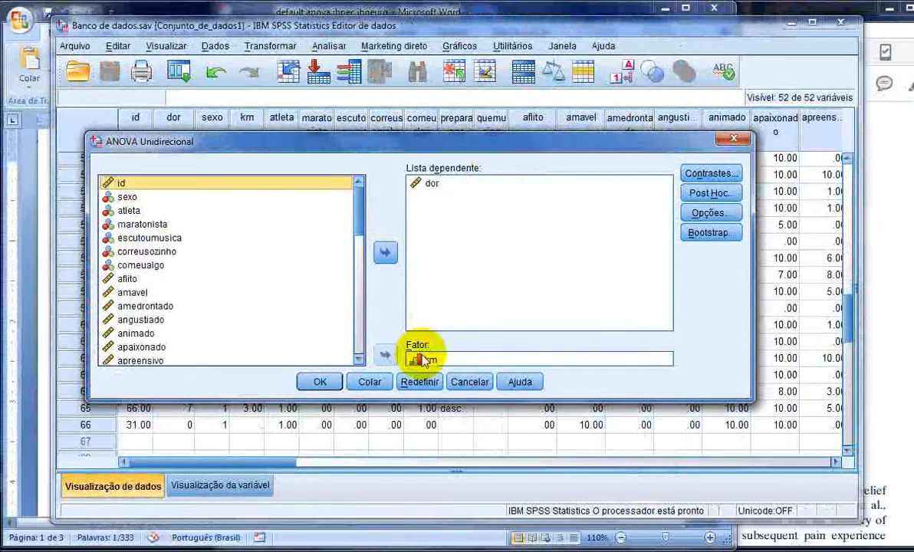
{"action": "left_click", "coordinate": [418, 381]}
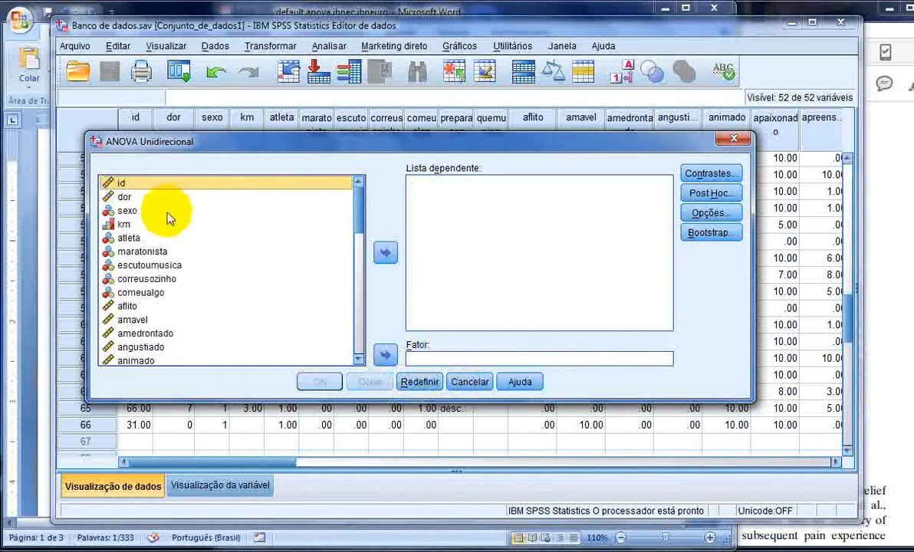
Run the one-way ANOVA with km as the factor and dor as the dependent variable
{"action": "left_click", "coordinate": [155, 226]}
{"action": "left_click", "coordinate": [385, 355]}
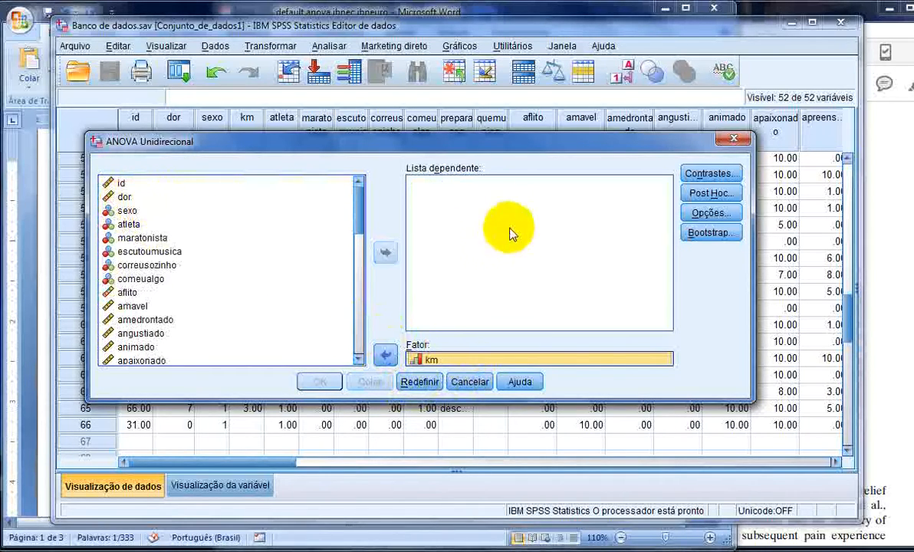
{"action": "left_click", "coordinate": [121, 196]}
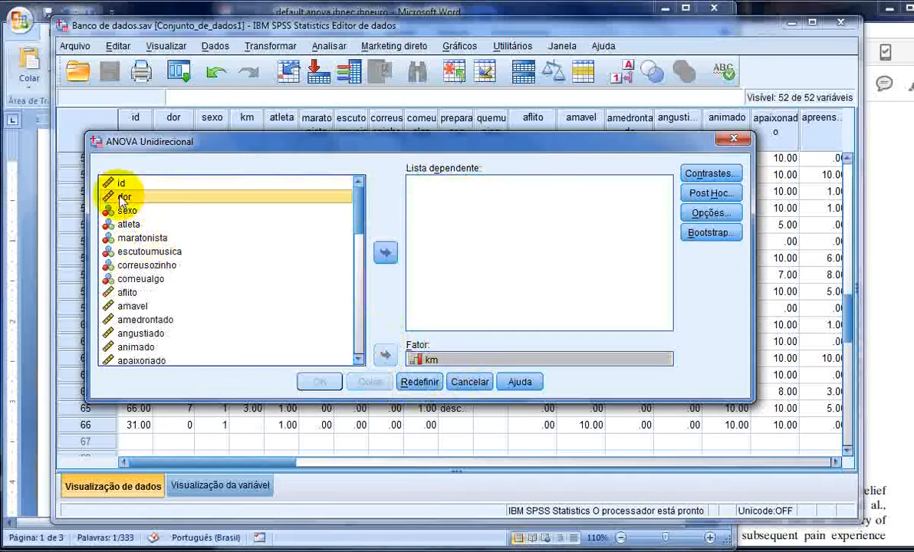
{"action": "left_click", "coordinate": [391, 259]}
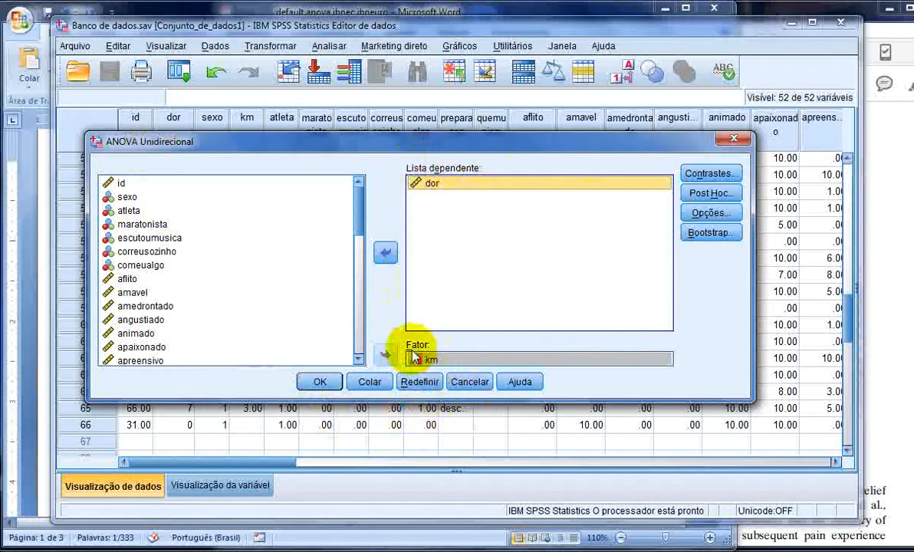
{"action": "left_click", "coordinate": [335, 387]}
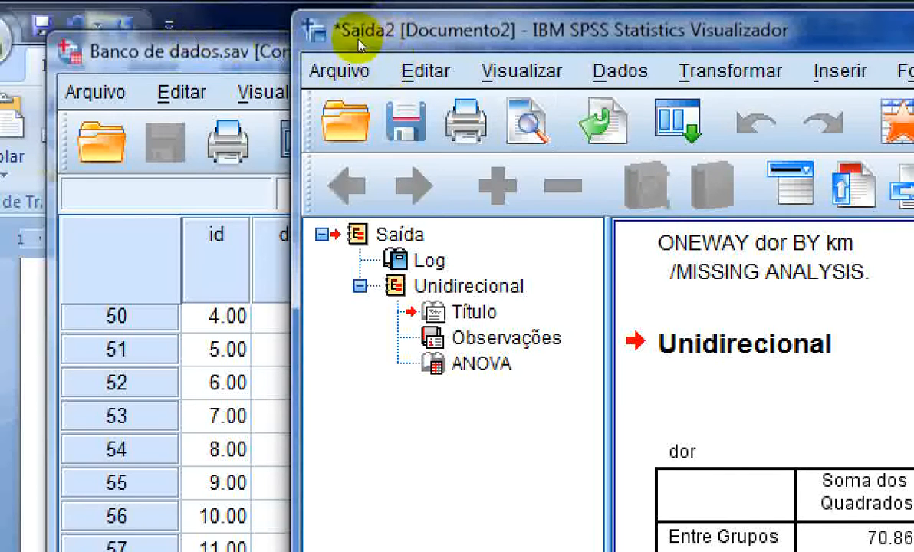
Rerun the one-way ANOVA of dor by km with a Bonferroni post hoc test at a significance level of 0.05
{"action": "left_click", "coordinate": [677, 122]}
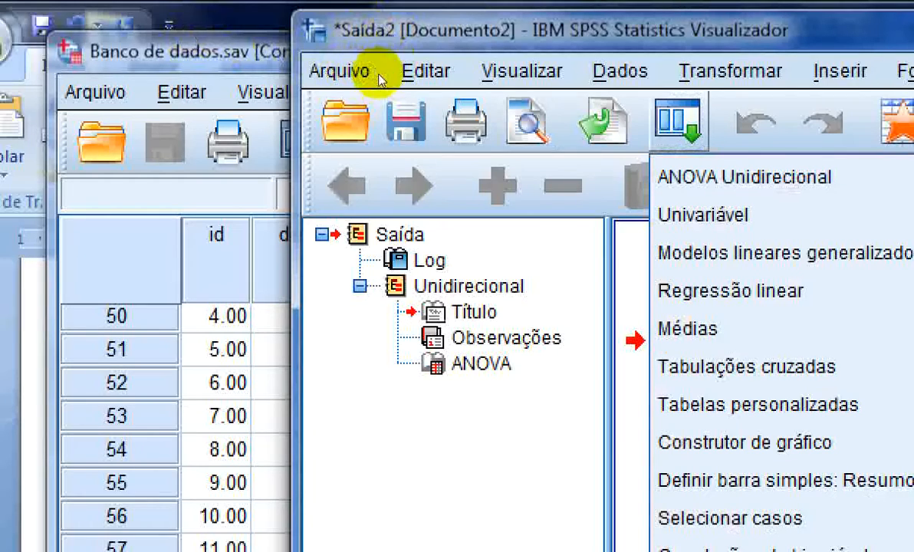
{"action": "left_click", "coordinate": [721, 177]}
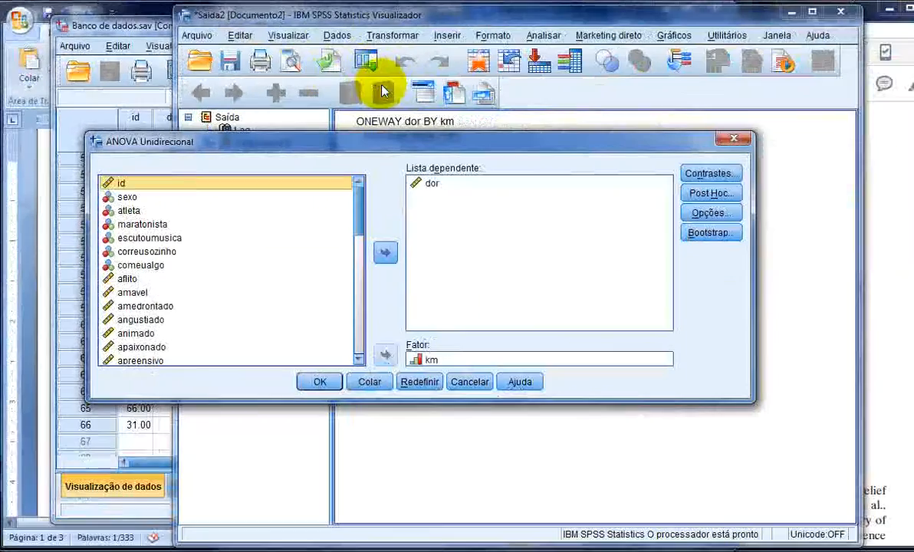
{"action": "left_click", "coordinate": [692, 195]}
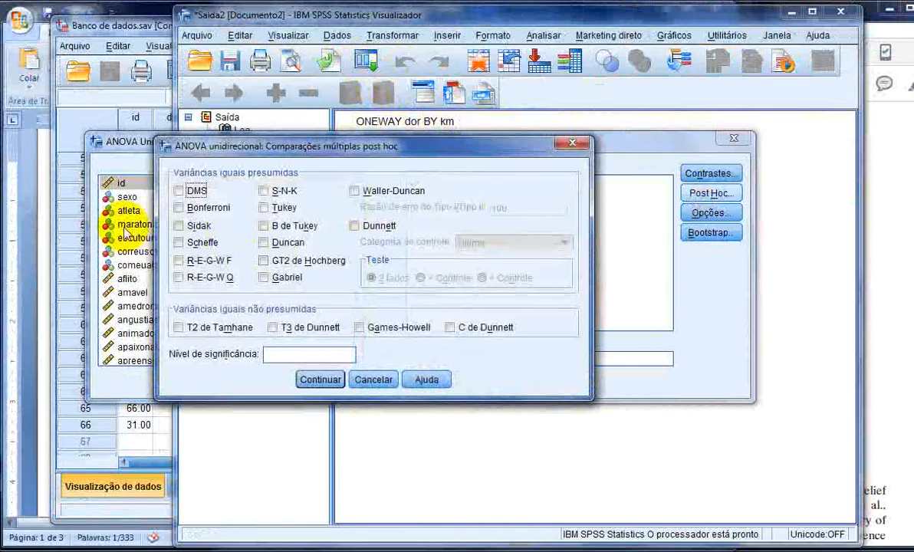
{"action": "left_click", "coordinate": [196, 207]}
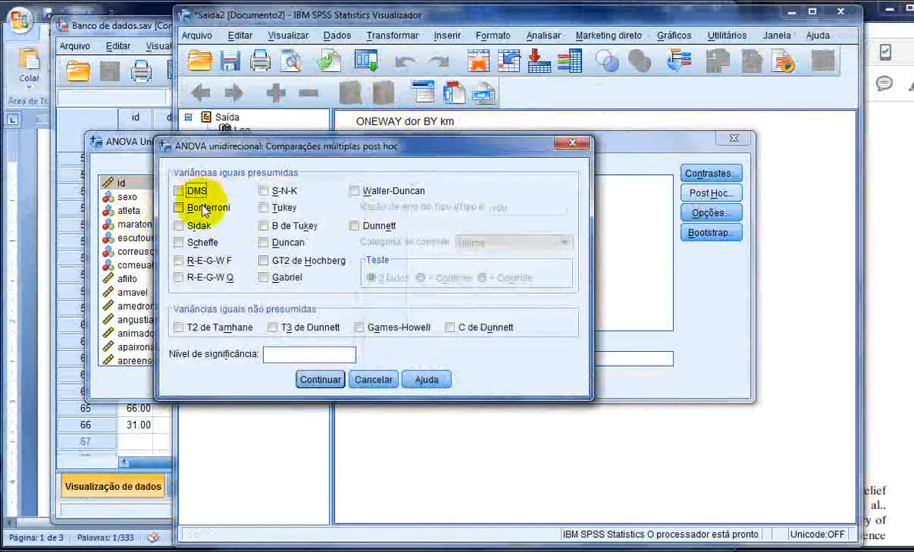
{"action": "left_click", "coordinate": [296, 356]}
{"action": "type", "text": "0,"}
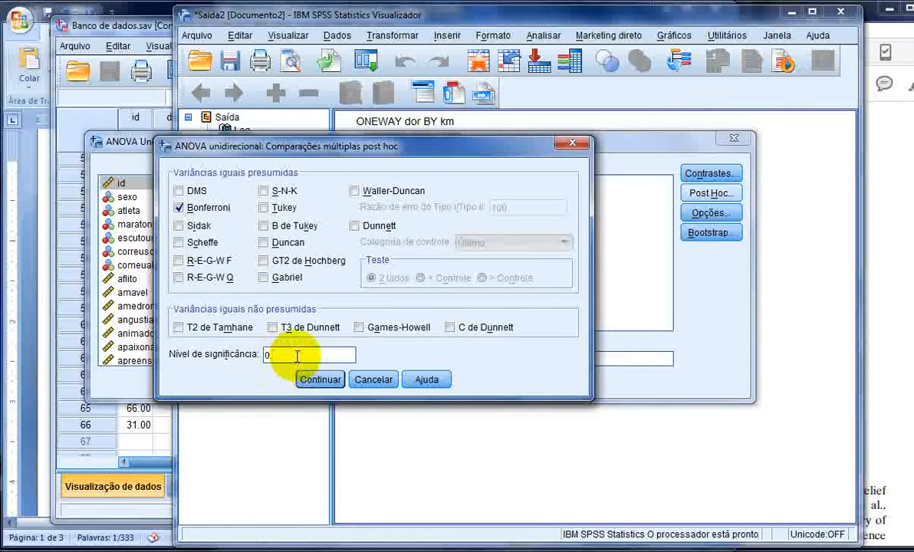
{"action": "type", "text": "05"}
{"action": "left_click", "coordinate": [321, 387]}
{"action": "left_click", "coordinate": [321, 384]}
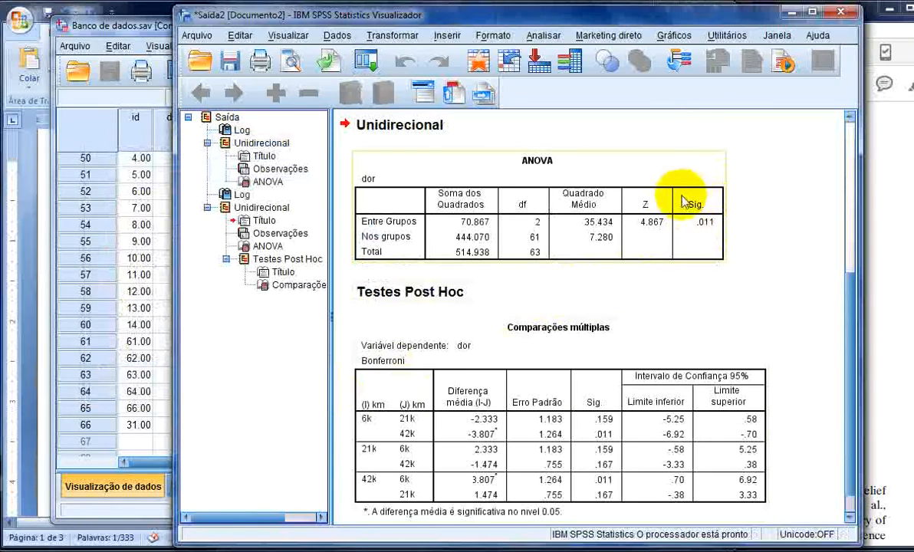
Review the ANOVA and Bonferroni multiple comparison tables and return to the ANOVA notes in Word
{"action": "left_click_drag", "start_coordinate": [849, 277], "coordinate": [847, 326]}
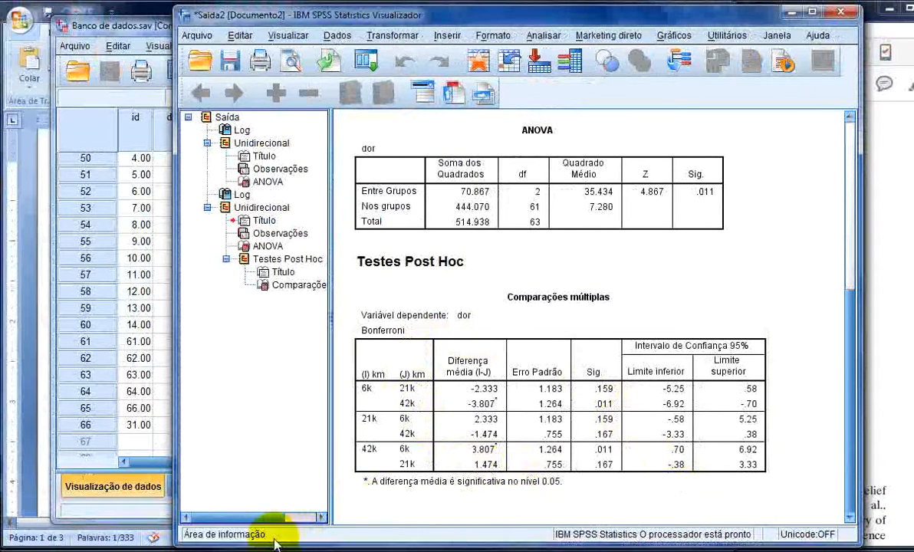
{"action": "mouse_move", "coordinate": [213, 540]}
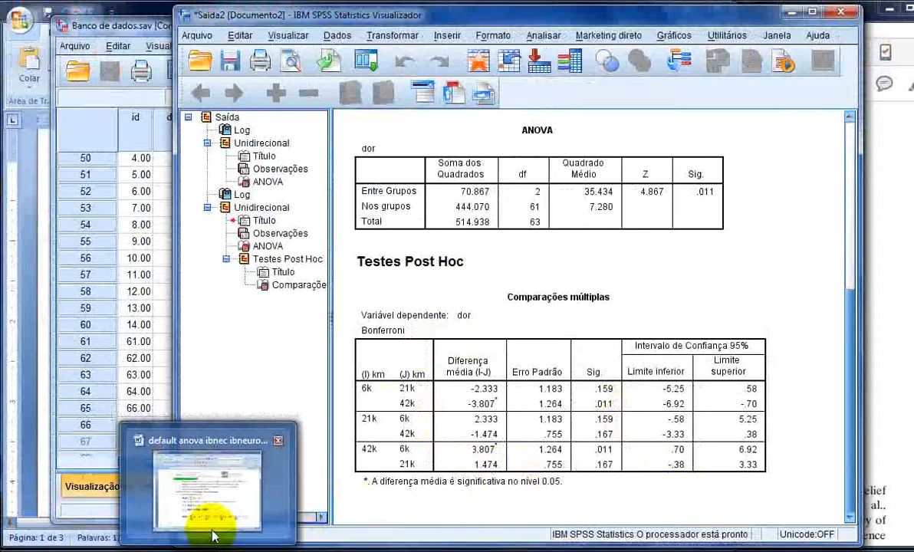
{"action": "left_click", "coordinate": [201, 491]}
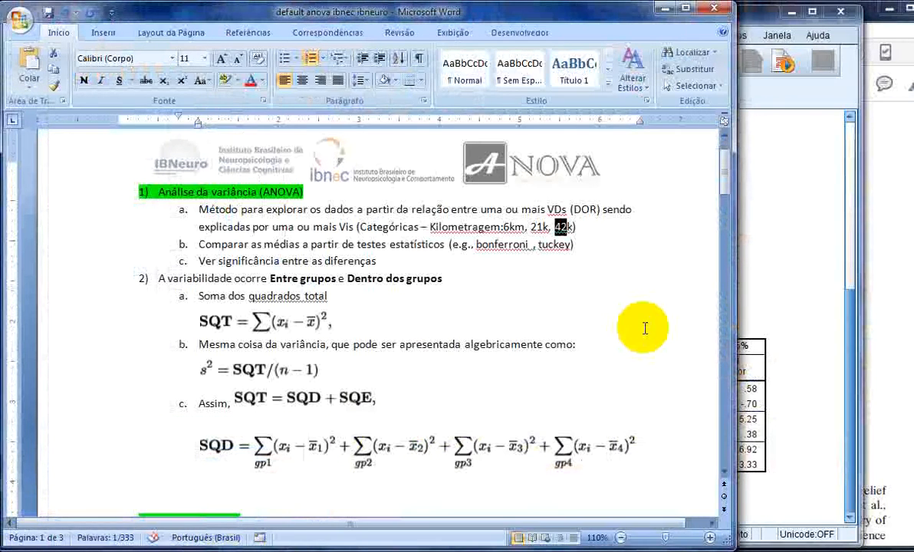
Review the Word notes on between- and within-group variability, the sum-of-squares formulas, and the linear regression section
{"action": "key", "text": "Down"}
{"action": "key", "text": "Down"}
{"action": "key", "text": "Down"}
{"action": "key", "text": "Down"}
{"action": "key", "text": "Down"}
{"action": "key", "text": "Down"}
{"action": "key", "text": "Down"}
{"action": "key", "text": "Down"}
{"action": "key", "text": "Down"}
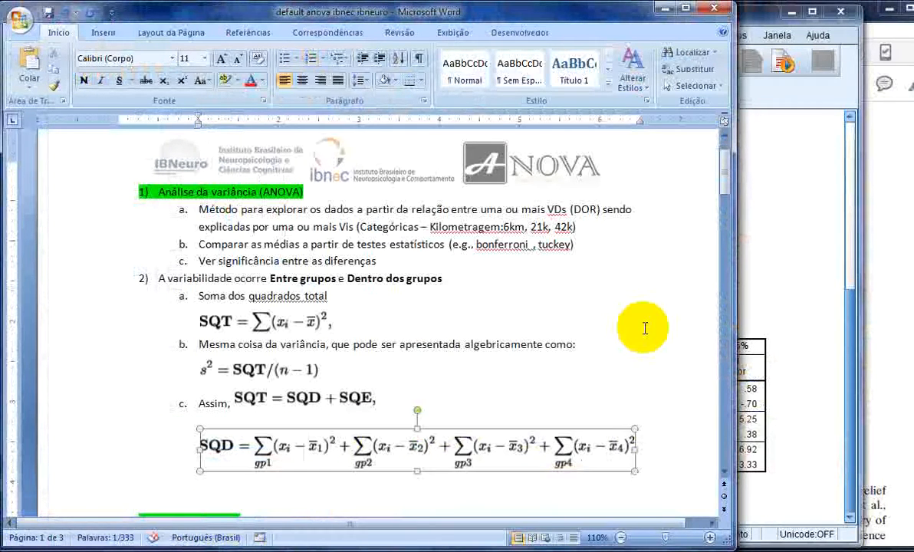
{"action": "key", "text": "Down"}
{"action": "key", "text": "Down"}
{"action": "key", "text": "Down"}
{"action": "key", "text": "Down"}
{"action": "key", "text": "Down"}
{"action": "key", "text": "Down"}
{"action": "key", "text": "Down"}
{"action": "key", "text": "Down"}
{"action": "key", "text": "Down"}
{"action": "key", "text": "Down"}
{"action": "key", "text": "Down"}
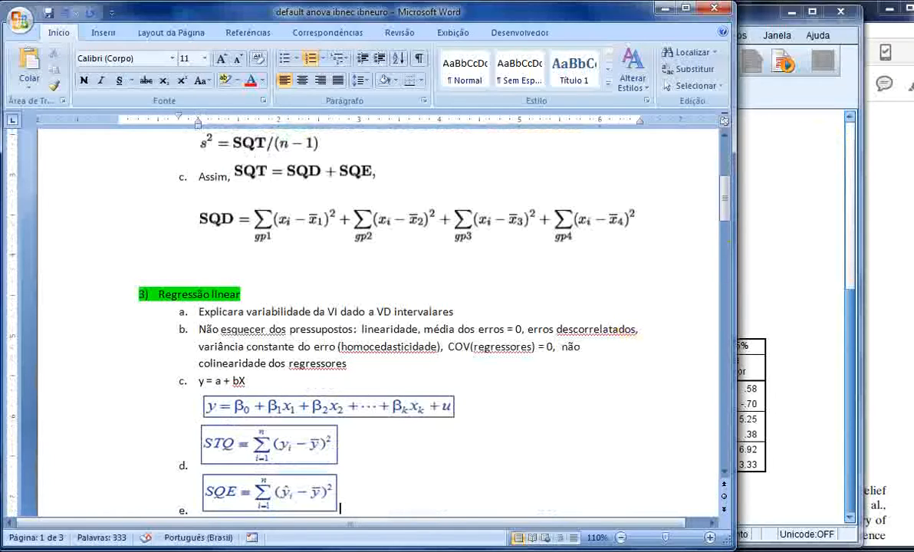
{"action": "left_click_drag", "start_coordinate": [729, 197], "coordinate": [725, 139]}
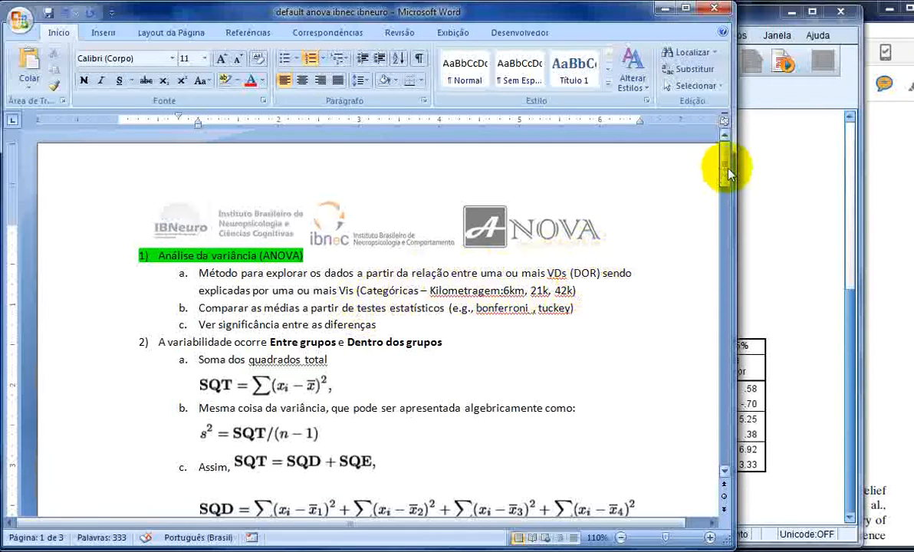
{"action": "left_click_drag", "start_coordinate": [724, 169], "coordinate": [724, 211]}
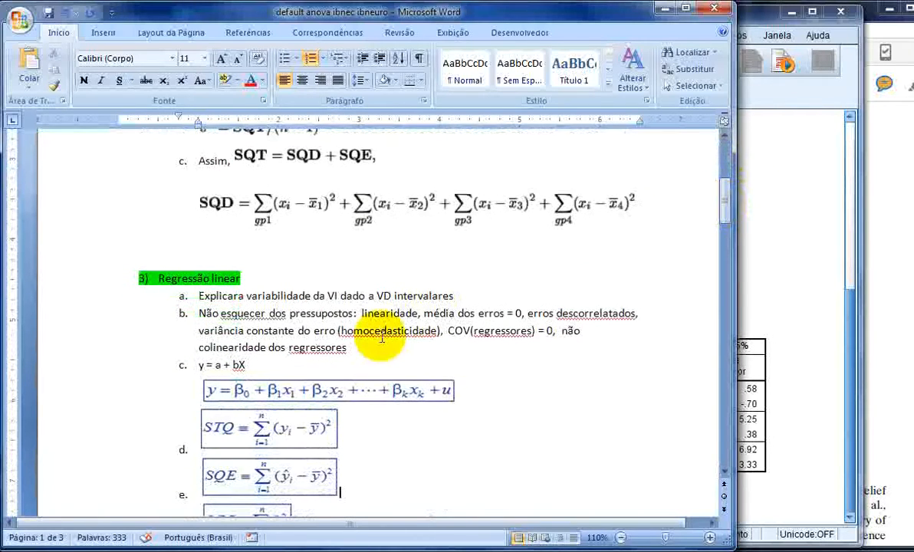
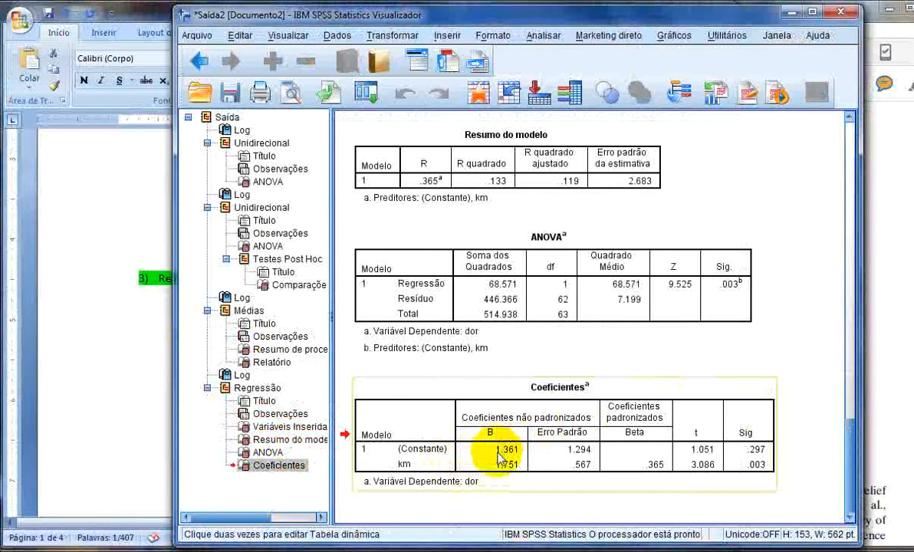
Switch to the SPSS data editor and examine the value labels defined for km, leaving them unedited
{"action": "left_click", "coordinate": [485, 109]}
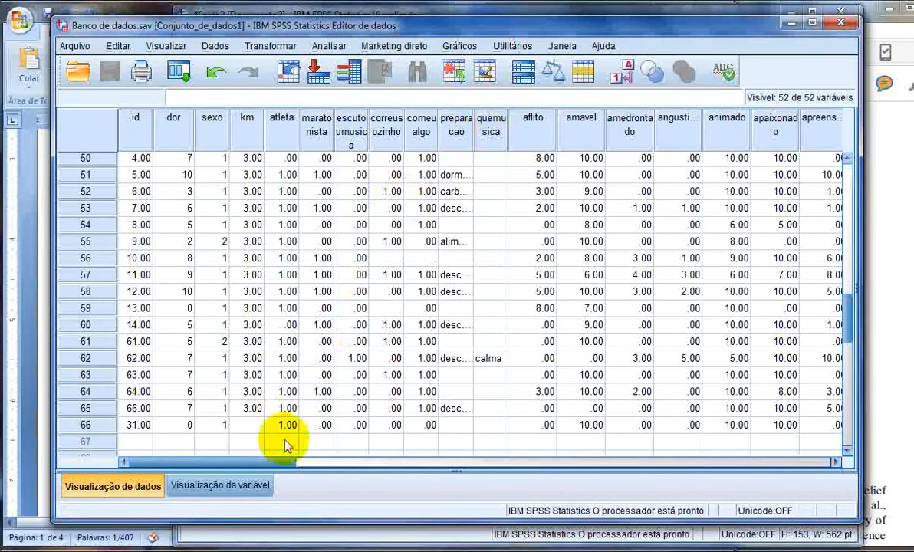
{"action": "left_click", "coordinate": [222, 485]}
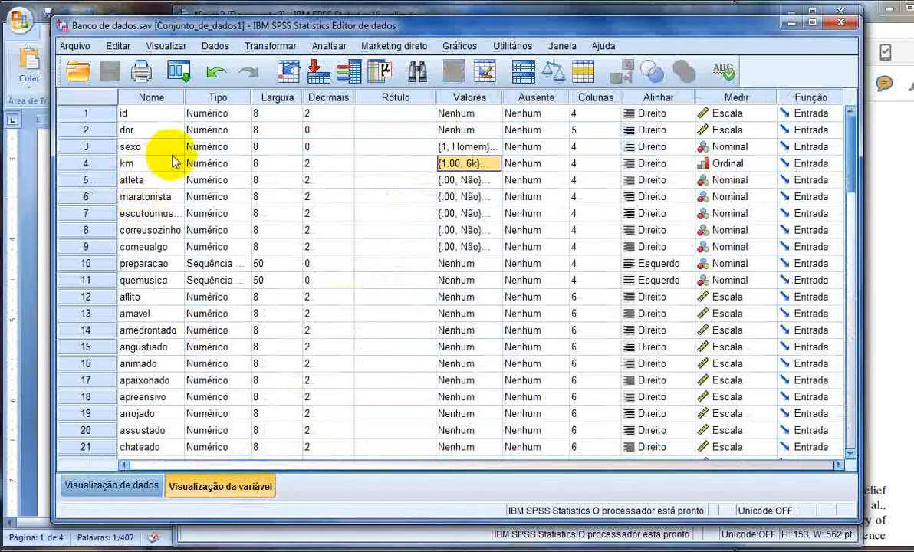
{"action": "left_click", "coordinate": [473, 163]}
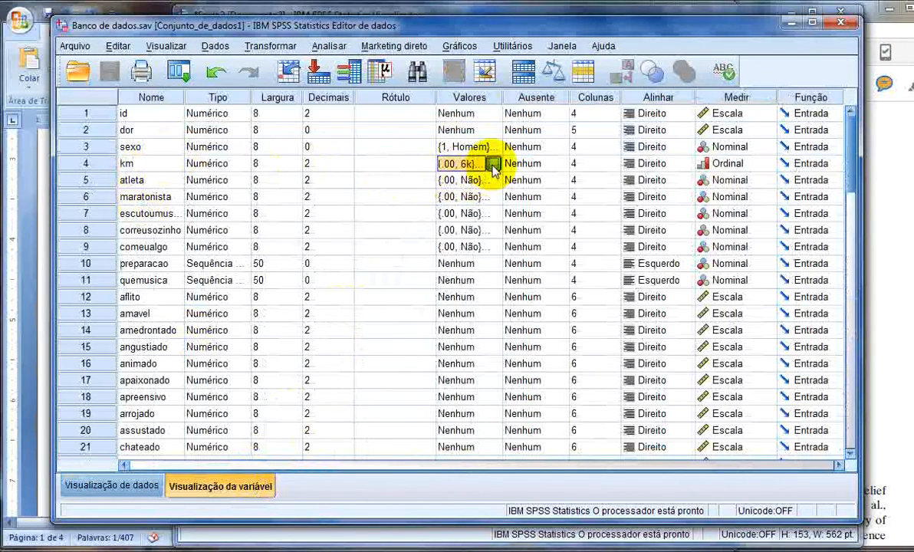
{"action": "left_click", "coordinate": [496, 163]}
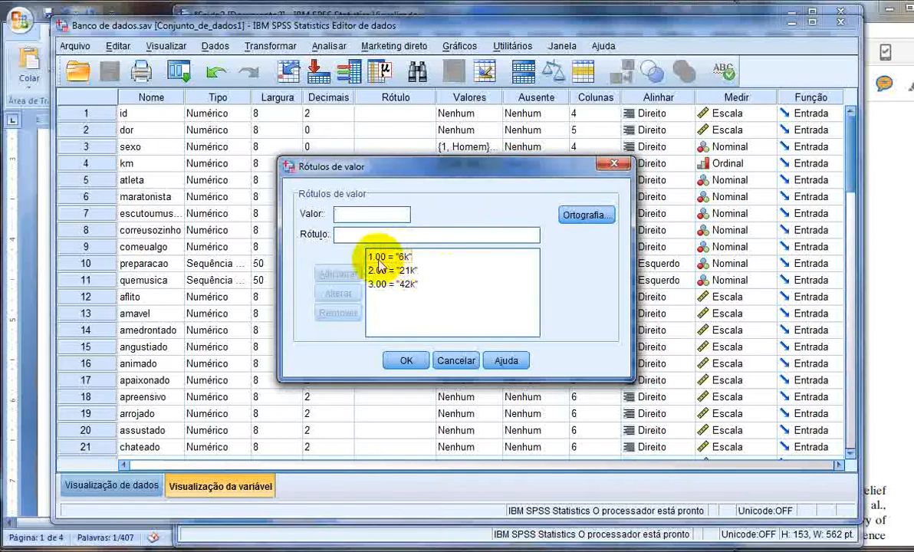
{"action": "left_click", "coordinate": [440, 357]}
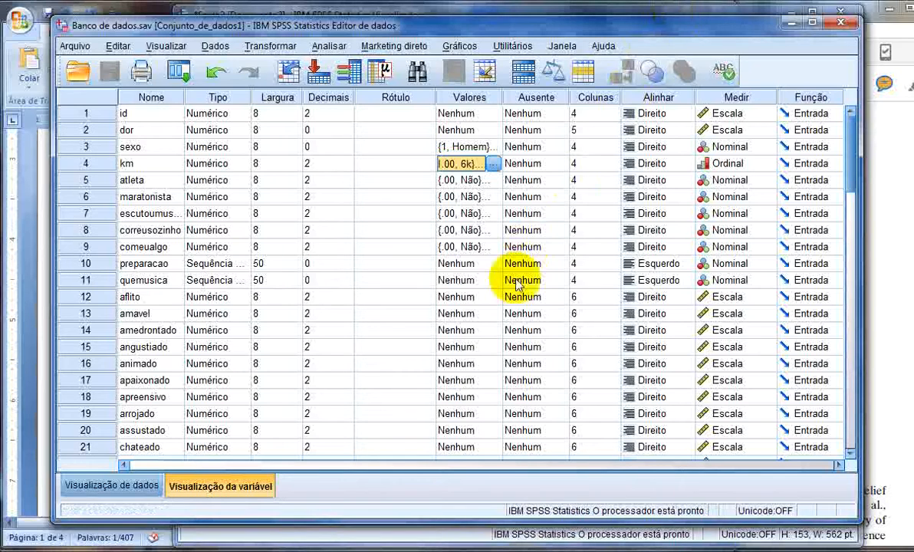
Switch to Stata, open a linear regression, clear the previous variables and choose dor as the dependent variable
{"action": "left_click", "coordinate": [313, 549]}
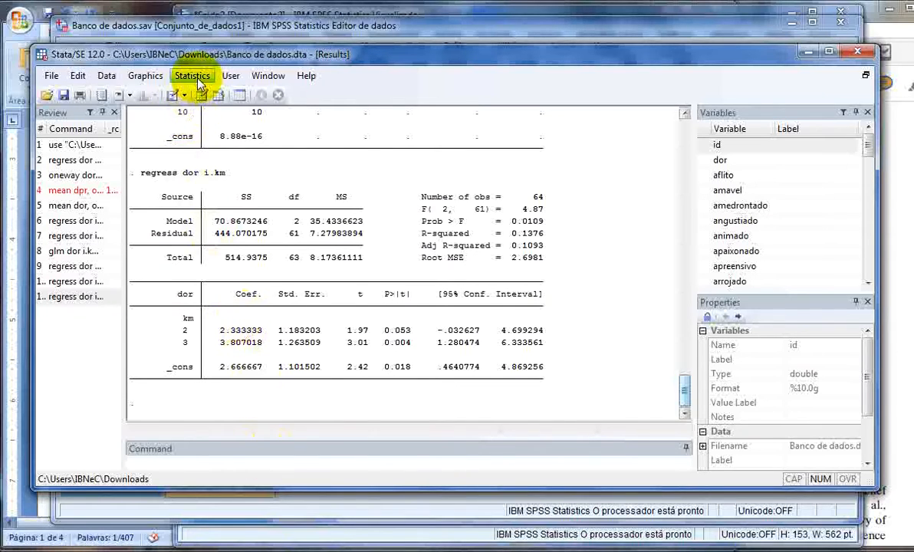
{"action": "left_click", "coordinate": [195, 80]}
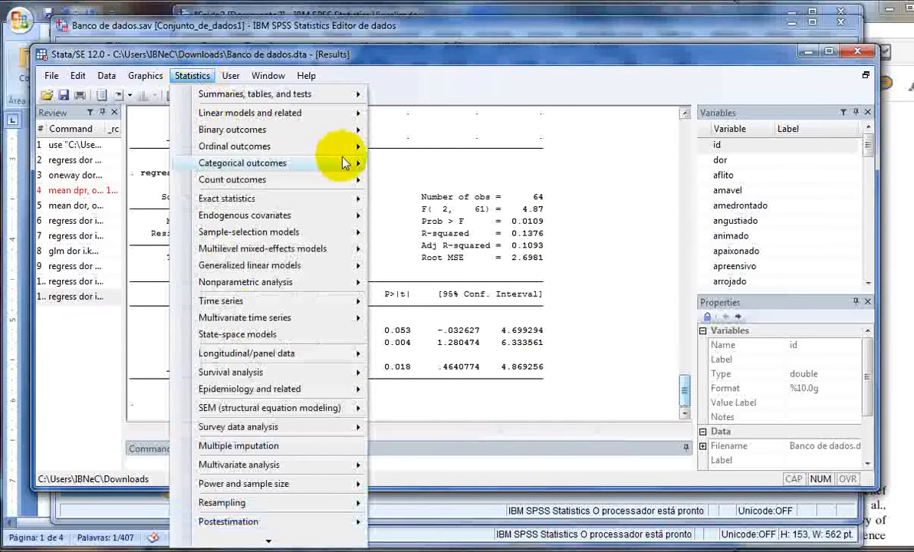
{"action": "mouse_move", "coordinate": [318, 113]}
{"action": "left_click", "coordinate": [403, 118]}
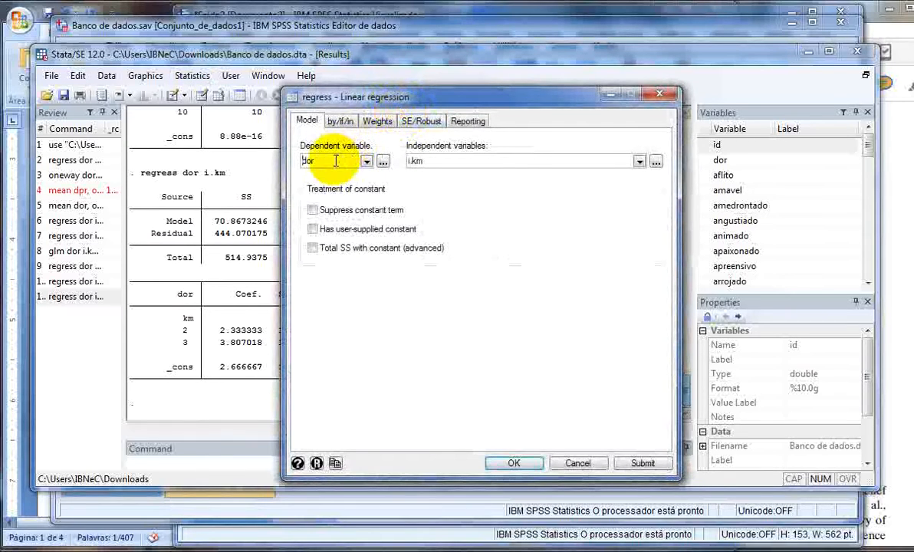
{"action": "key", "text": "BackSpace"}
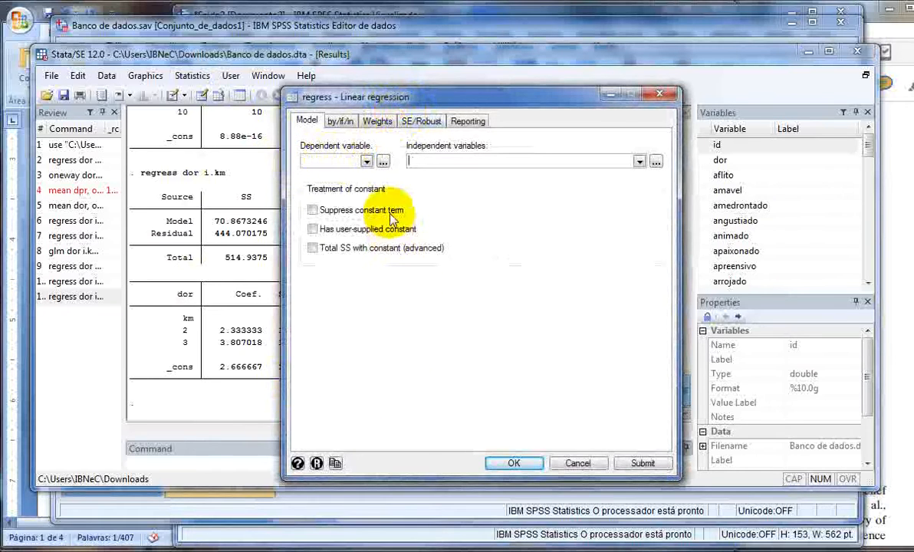
{"action": "left_click", "coordinate": [367, 162]}
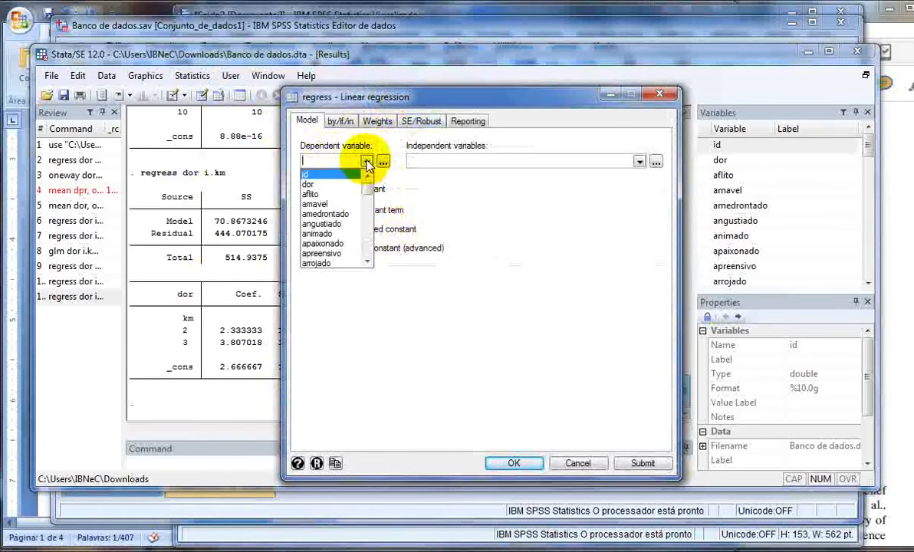
{"action": "left_click", "coordinate": [342, 185]}
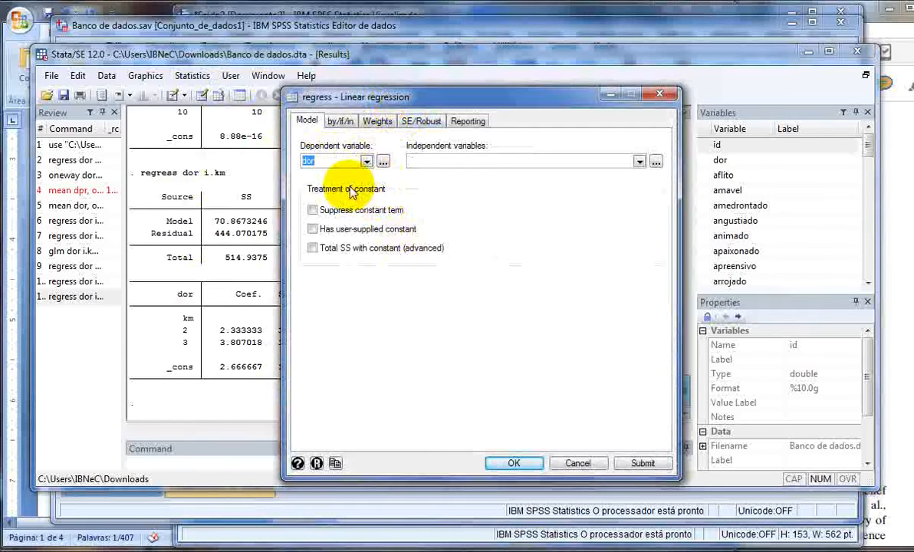
Choose km as the independent variable and run the linear regression
{"action": "left_click", "coordinate": [640, 162]}
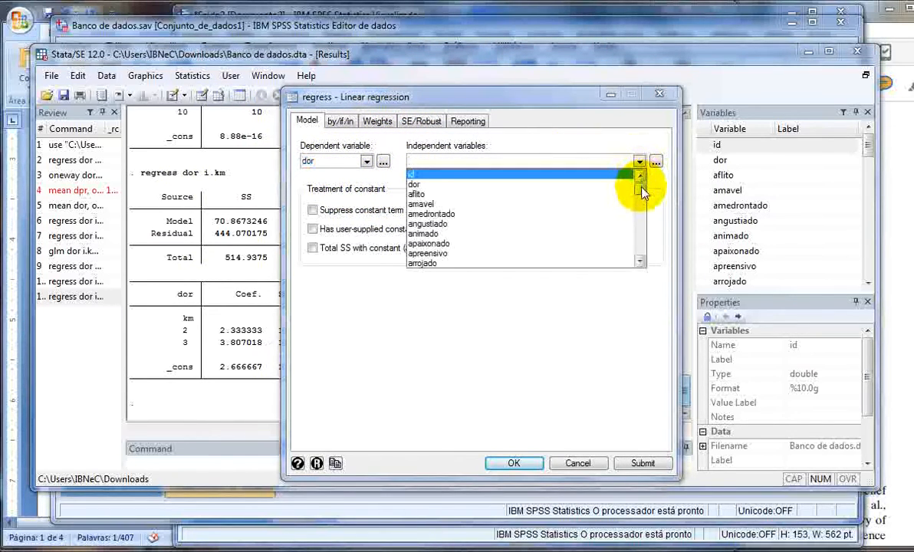
{"action": "left_click_drag", "start_coordinate": [641, 192], "coordinate": [645, 249]}
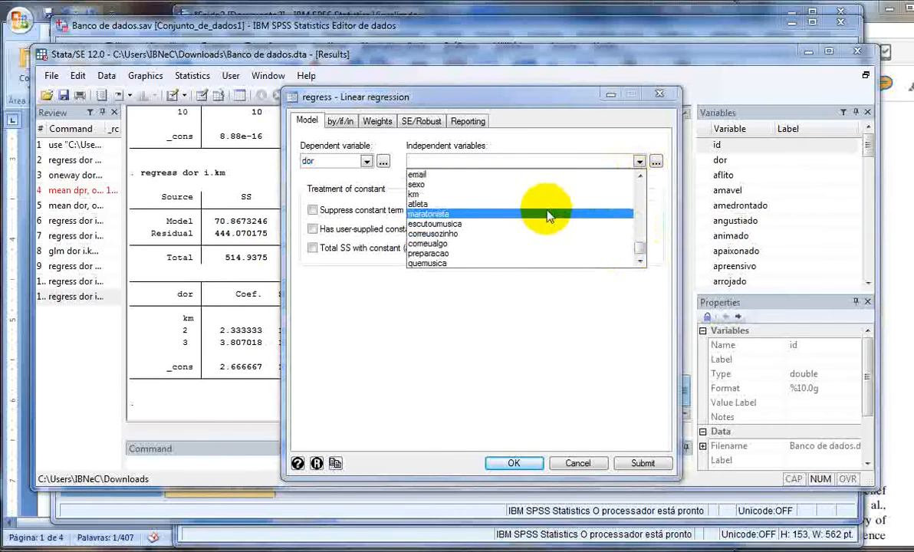
{"action": "left_click", "coordinate": [527, 194]}
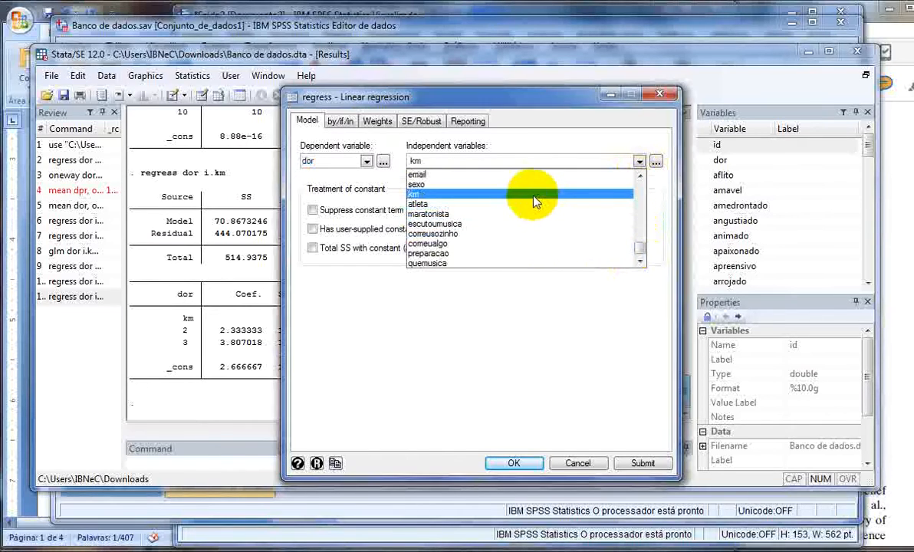
{"action": "left_click", "coordinate": [665, 190]}
{"action": "left_click", "coordinate": [512, 463]}
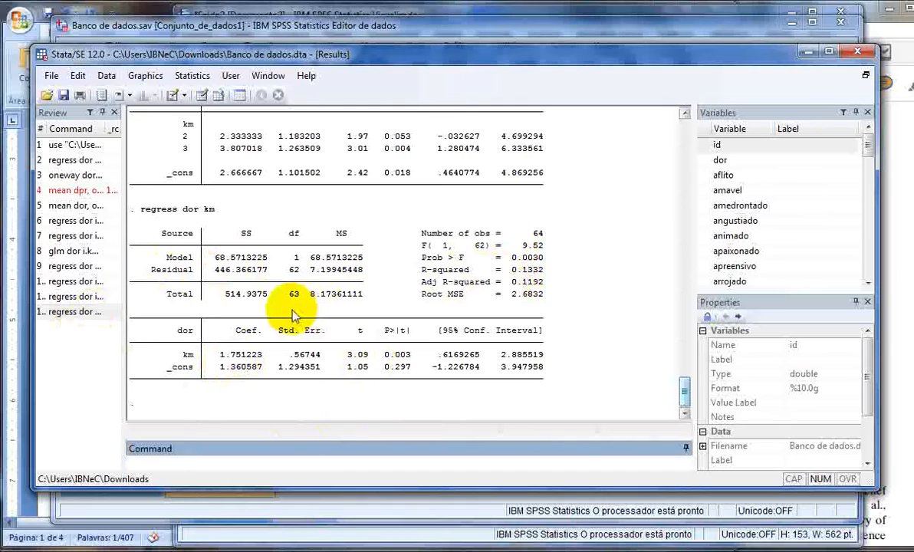
Reopen the linear regression setup and clear km from the independent variables, keeping dor as the dependent variable
{"action": "left_click", "coordinate": [203, 76]}
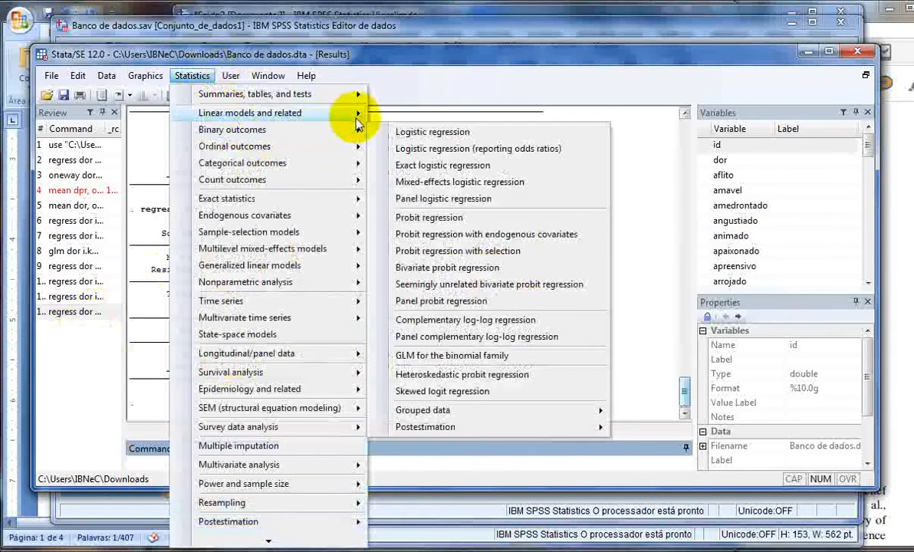
{"action": "mouse_move", "coordinate": [357, 122]}
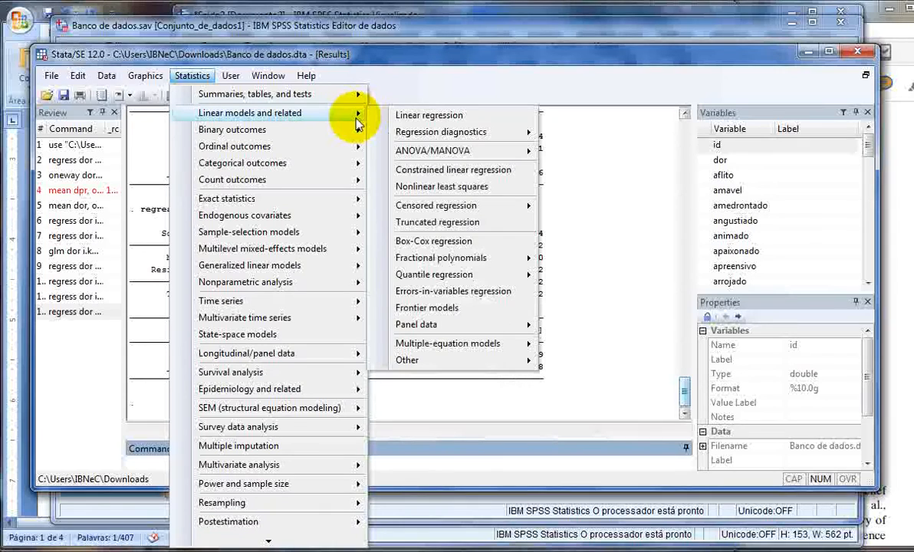
{"action": "left_click", "coordinate": [415, 116]}
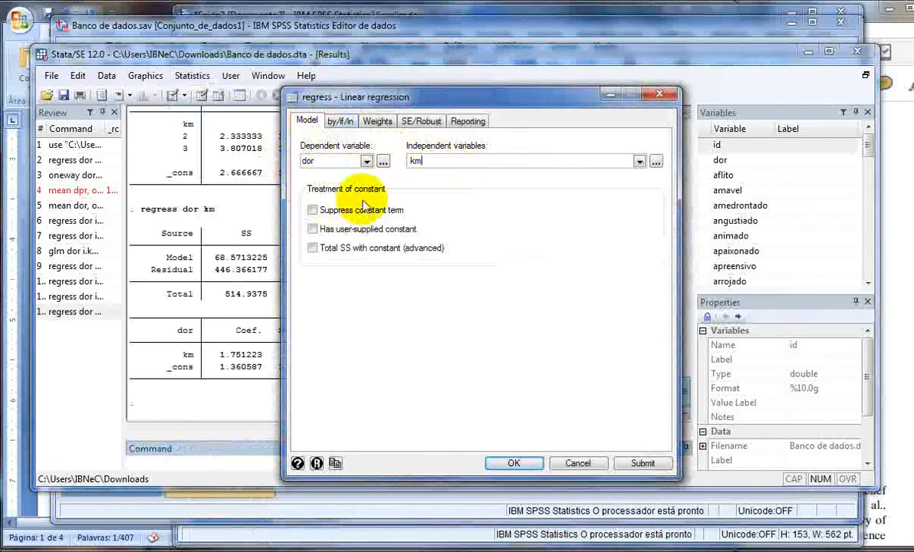
{"action": "key", "text": "BackSpace"}
{"action": "key", "text": "BackSpace"}
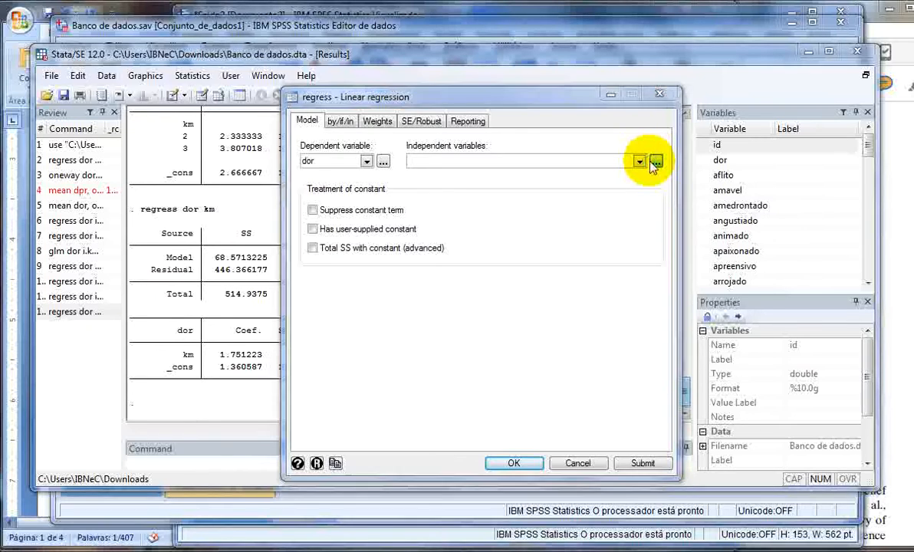
Open the factor-variable list builder for the independent variables and clear its leftover variable and varlist entries
{"action": "left_click", "coordinate": [649, 161]}
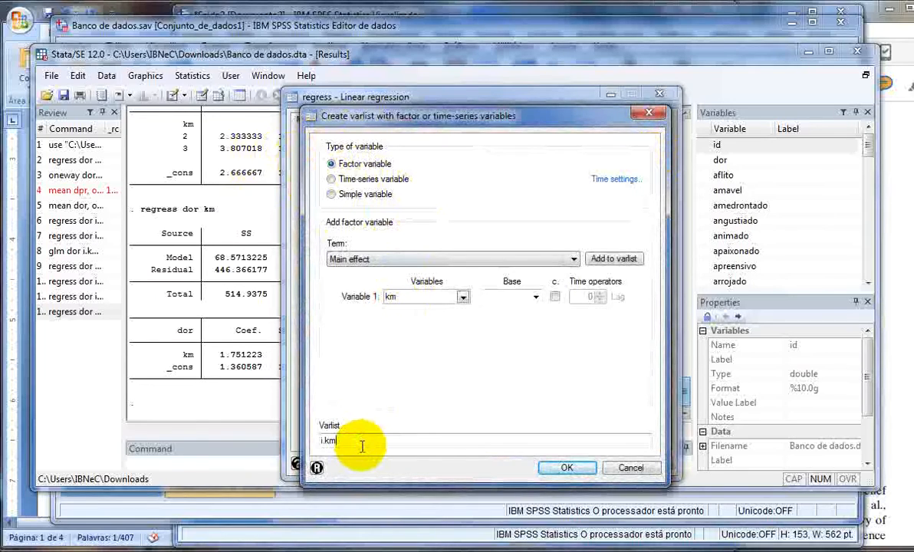
{"action": "key", "text": "BackSpace"}
{"action": "key", "text": "BackSpace"}
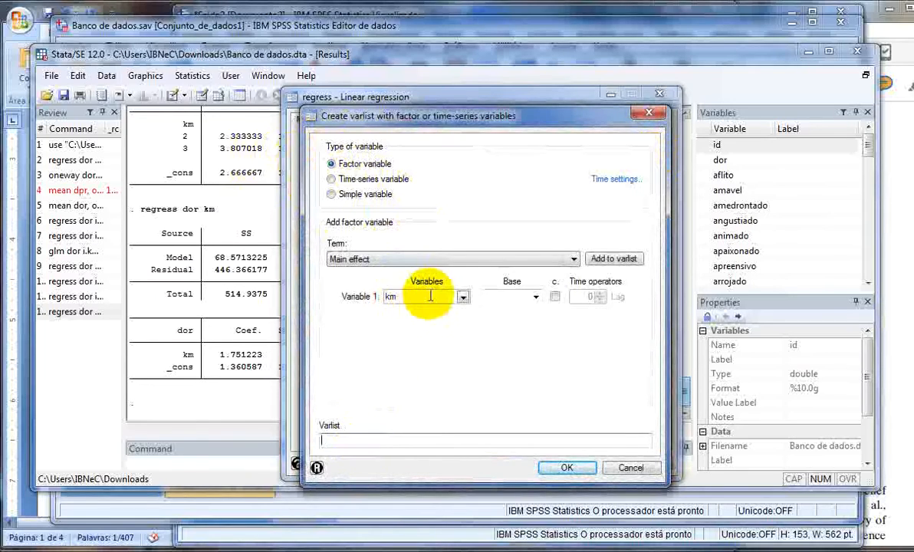
{"action": "key", "text": "BackSpace"}
{"action": "key", "text": "BackSpace"}
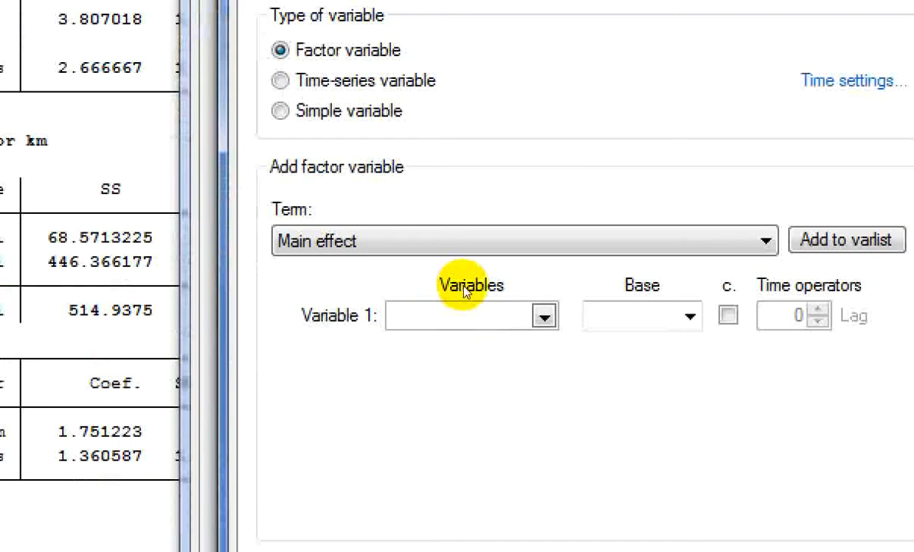
Add km to the varlist as a main-effect factor variable and run the regression of dor on i.km
{"action": "key", "text": "alt+Down"}
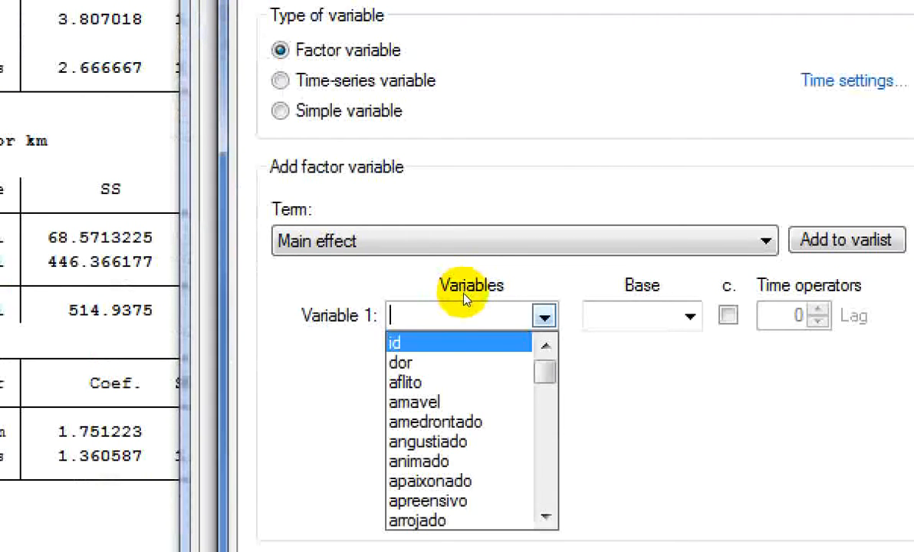
{"action": "scroll", "coordinate": [469, 384], "scroll_direction": "down", "scroll_amount": 10}
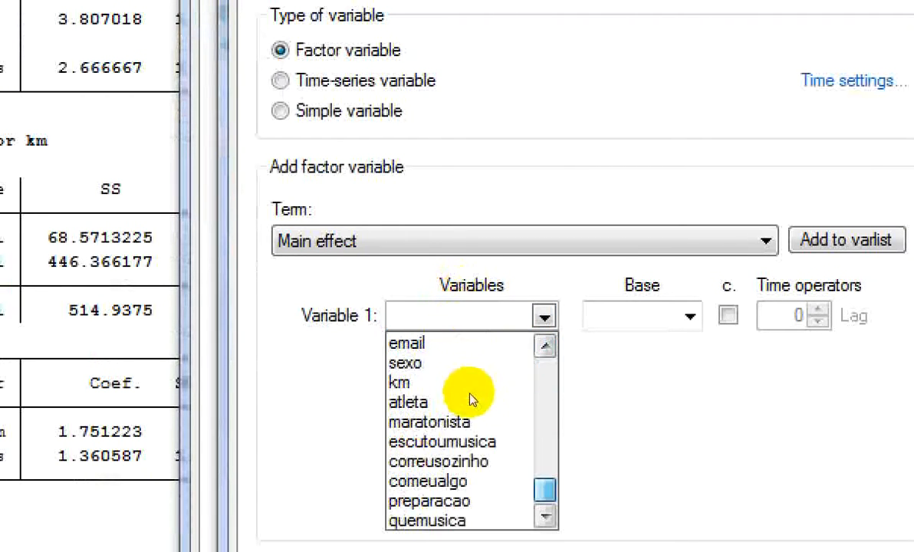
{"action": "key", "text": "Down"}
{"action": "key", "text": "Down"}
{"action": "key", "text": "Return"}
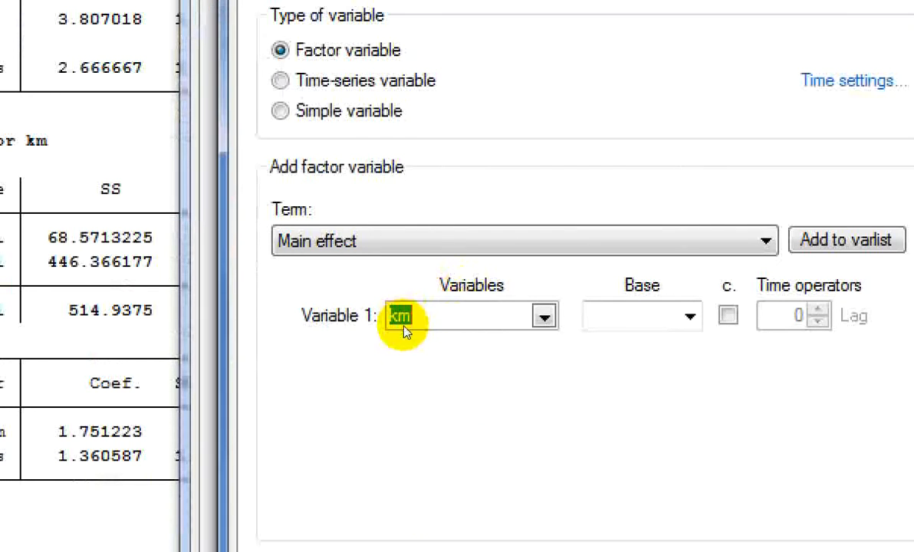
{"action": "left_click", "coordinate": [814, 241]}
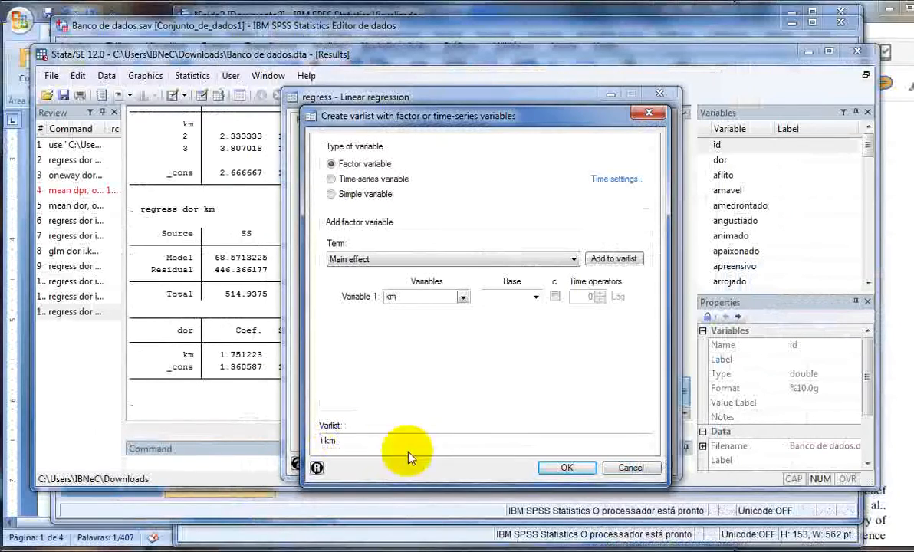
{"action": "left_click", "coordinate": [565, 468]}
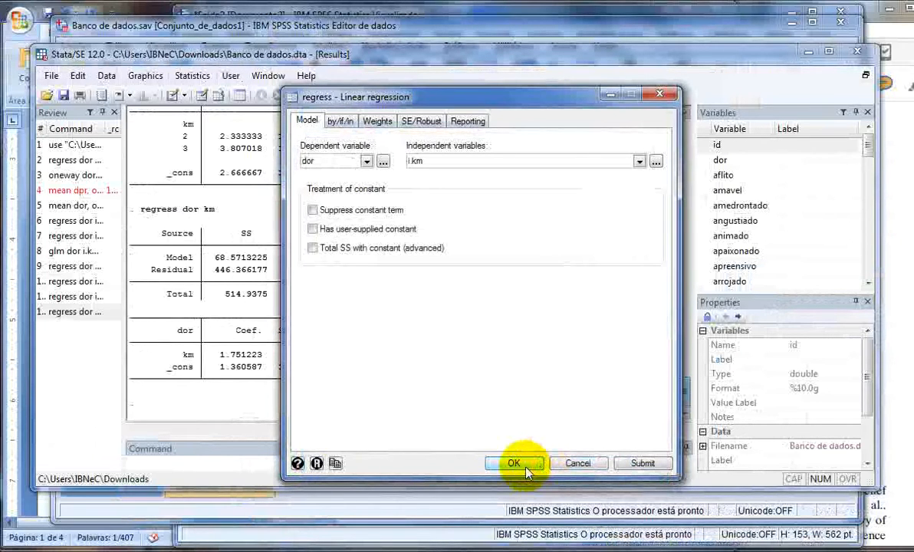
{"action": "left_click", "coordinate": [526, 468]}
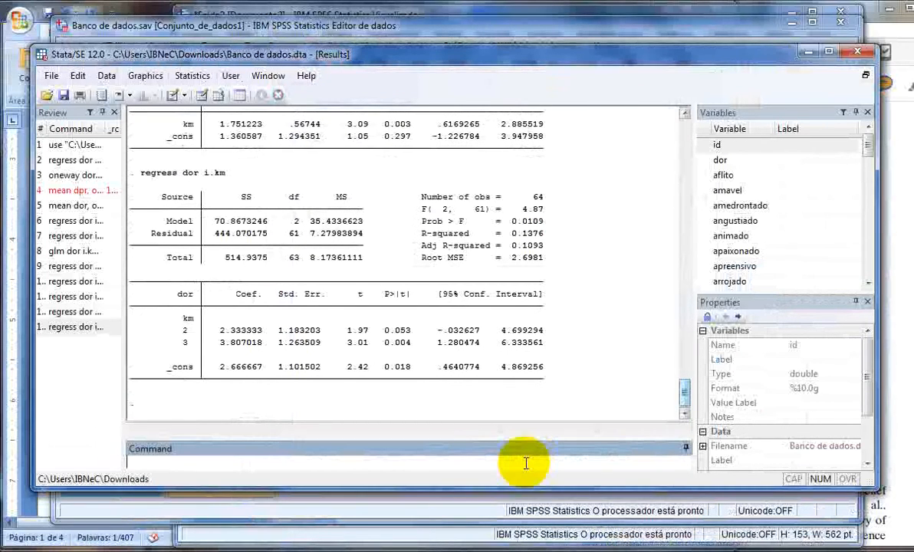
Switch to the Word regression notes and move their window aside so the Stata coefficients can be read alongside
{"action": "left_click", "coordinate": [226, 551]}
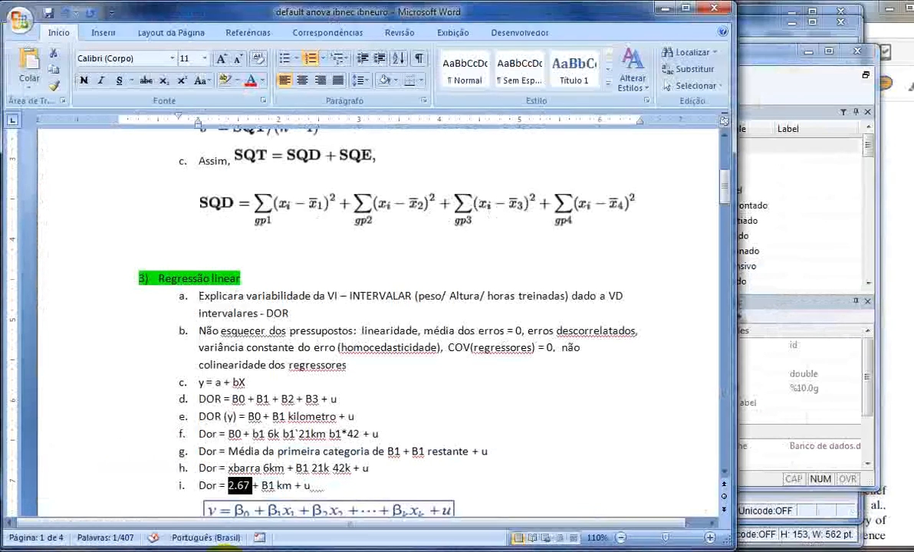
{"action": "left_click_drag", "start_coordinate": [306, 12], "coordinate": [571, 29]}
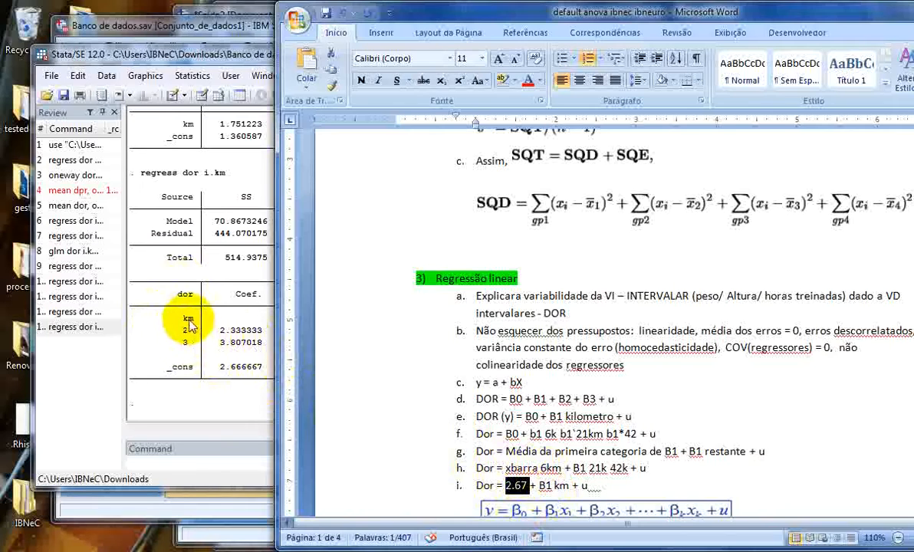
Review the Stata coefficients for km, and return to the Word notes to read the closing summary on regression and GLM
{"action": "left_click", "coordinate": [235, 57]}
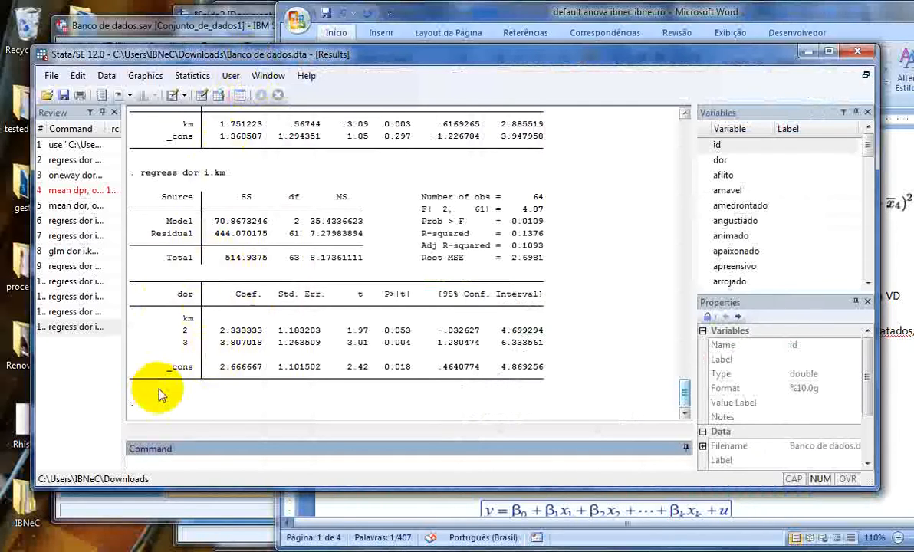
{"action": "key", "text": "alt+Tab"}
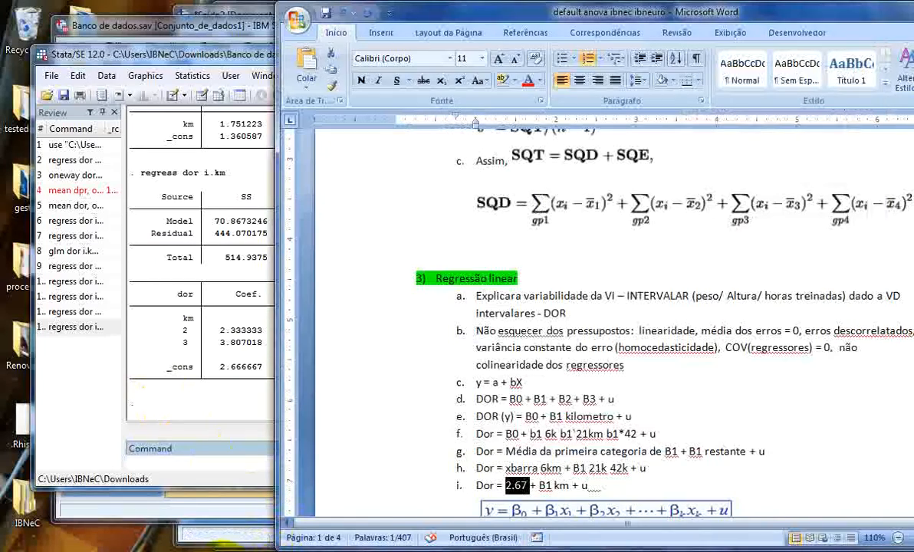
{"action": "left_click_drag", "start_coordinate": [685, 23], "coordinate": [512, 24]}
{"action": "left_click_drag", "start_coordinate": [826, 190], "coordinate": [825, 224]}
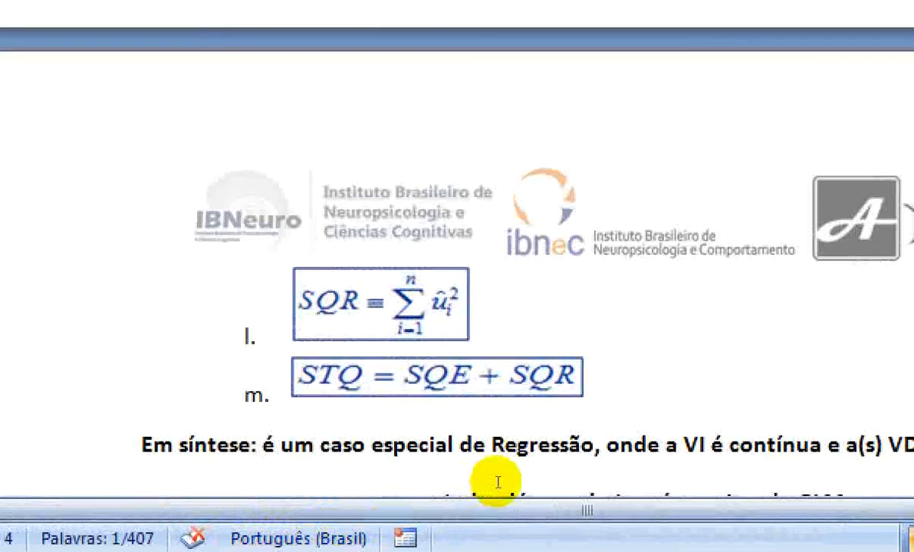
{"action": "left_click_drag", "start_coordinate": [529, 523], "coordinate": [612, 526]}
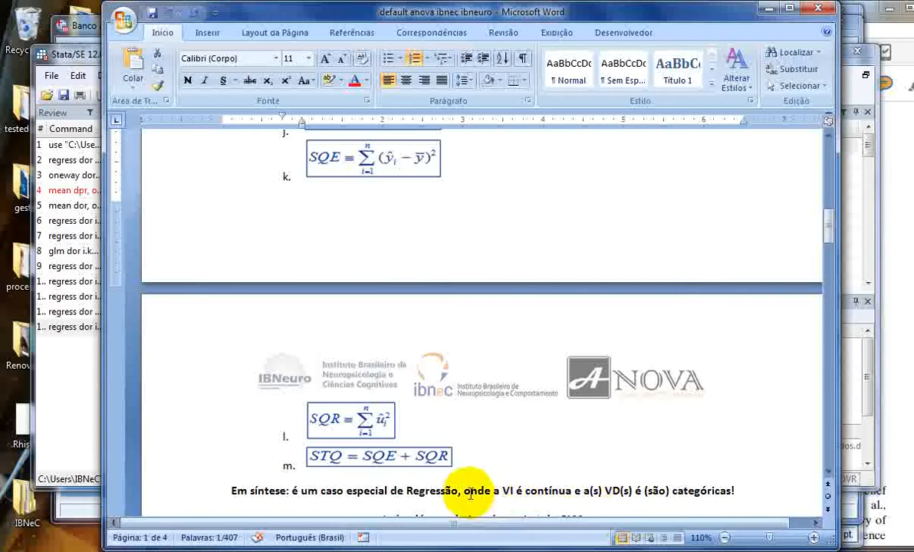
{"action": "left_click", "coordinate": [389, 491]}
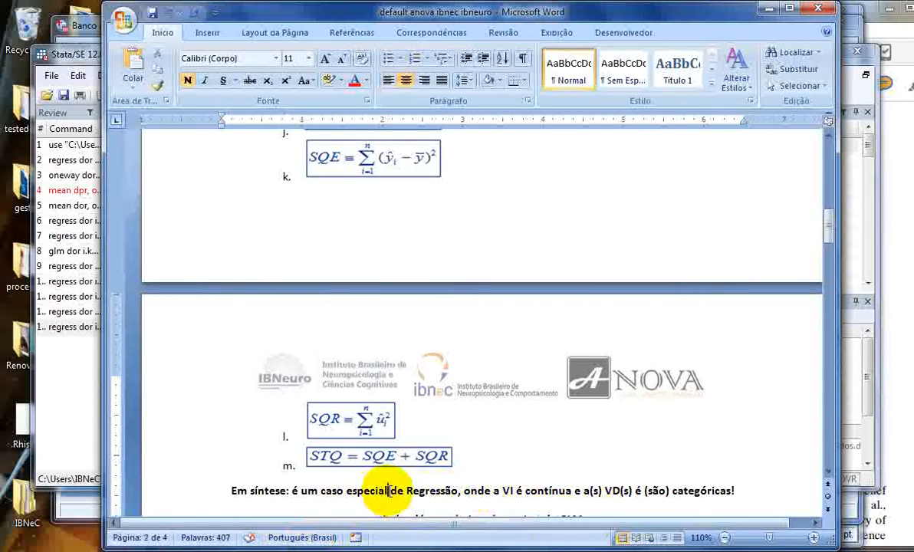
{"action": "scroll", "coordinate": [388, 491], "scroll_direction": "down", "scroll_amount": 1}
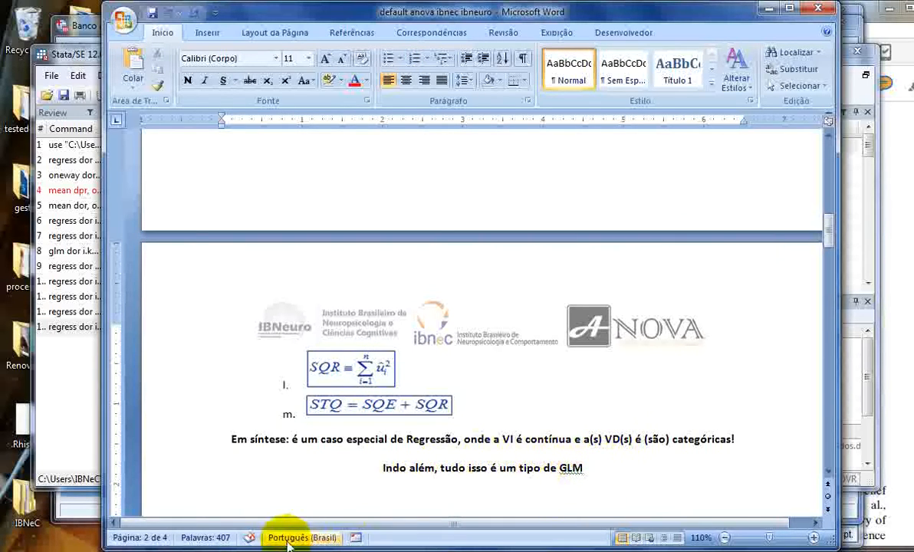
Switch to the SPSS data editor and set up a reset univariate general linear model with dor as dependent variable and km as fixed factor
{"action": "mouse_move", "coordinate": [253, 539]}
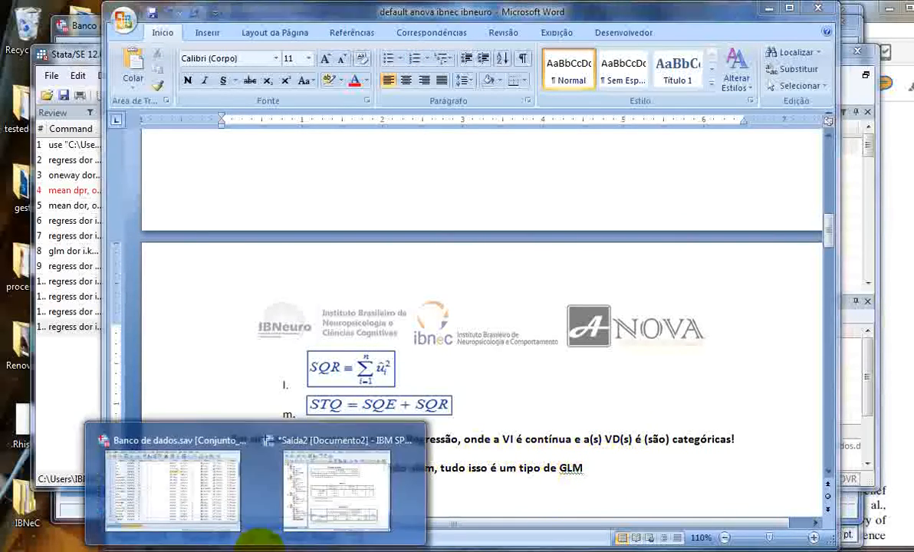
{"action": "left_click", "coordinate": [235, 477]}
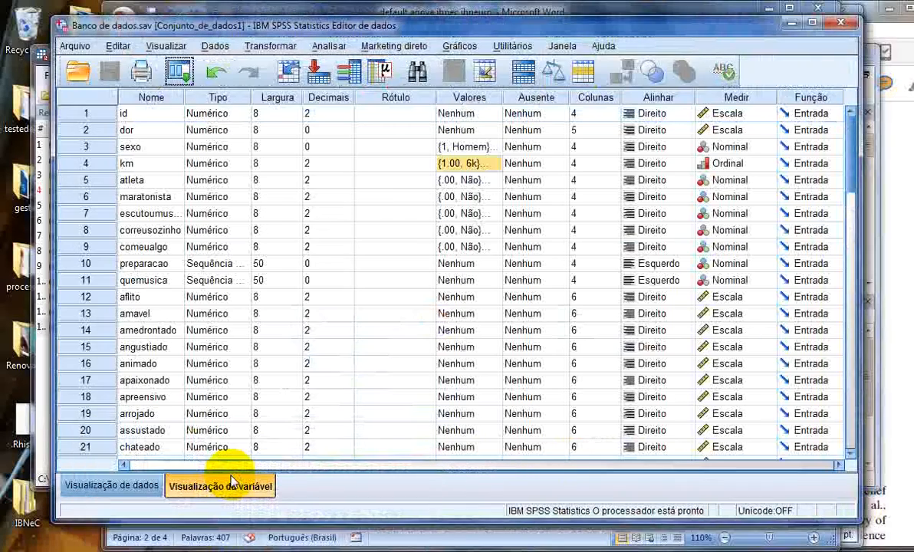
{"action": "left_click", "coordinate": [332, 47]}
{"action": "mouse_move", "coordinate": [434, 136]}
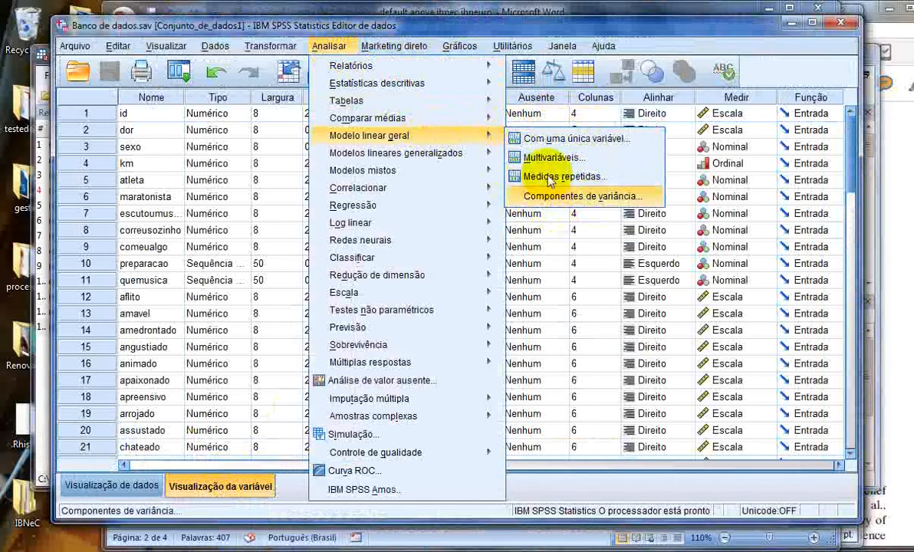
{"action": "left_click", "coordinate": [574, 140]}
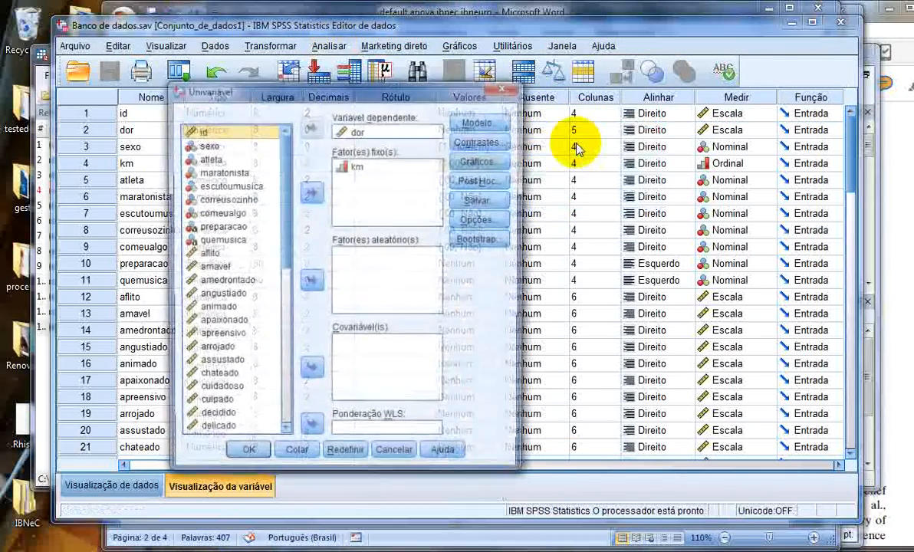
{"action": "left_click", "coordinate": [345, 455]}
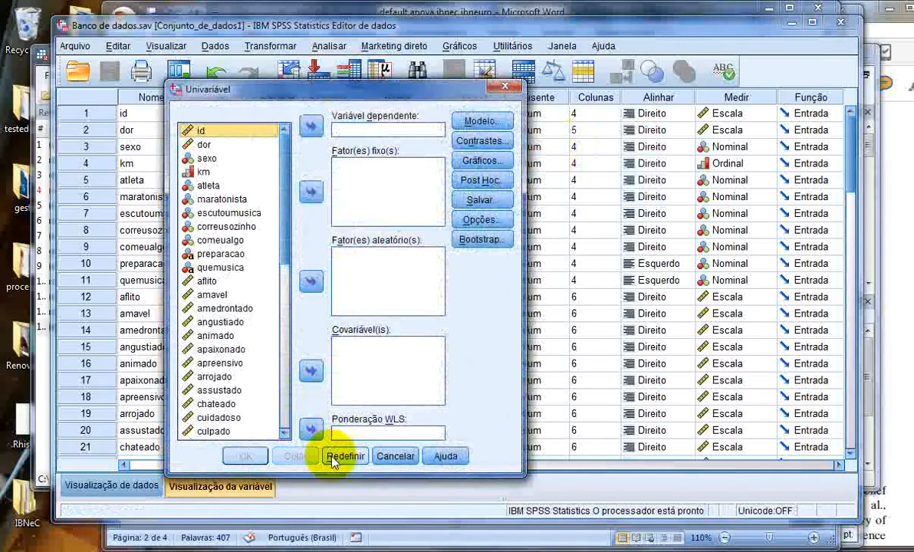
{"action": "left_click", "coordinate": [204, 144]}
{"action": "left_click", "coordinate": [312, 127]}
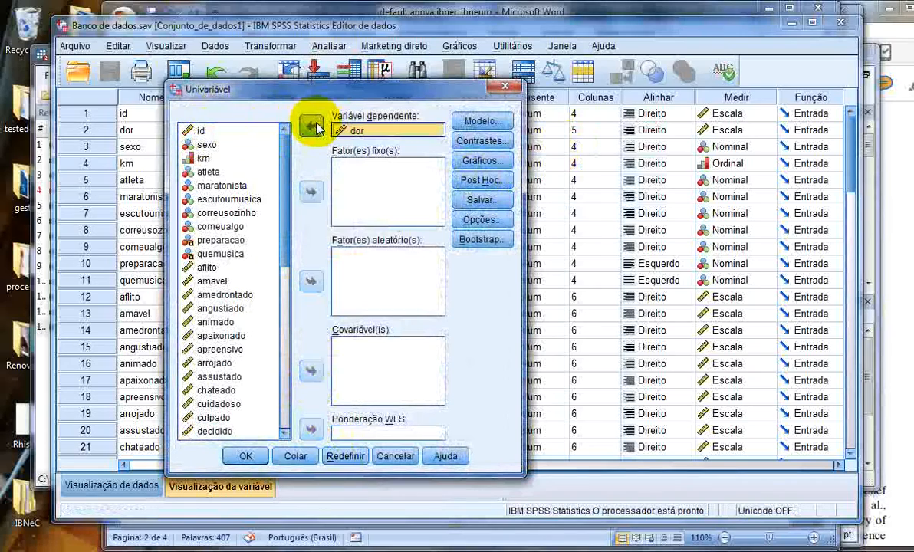
{"action": "left_click", "coordinate": [204, 158]}
{"action": "left_click", "coordinate": [311, 194]}
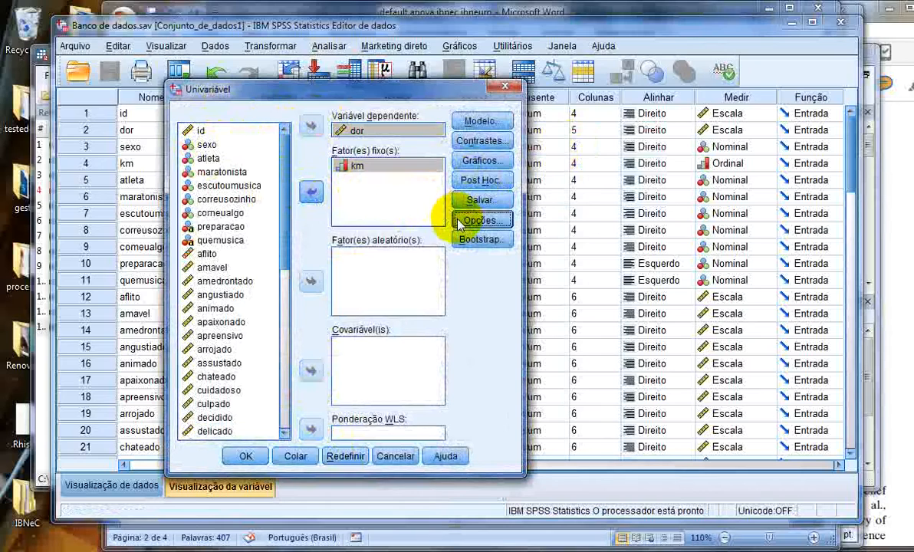
Request estimated marginal means for km and parameter estimates in the univariate model's options
{"action": "left_click", "coordinate": [460, 222]}
{"action": "left_click", "coordinate": [310, 177]}
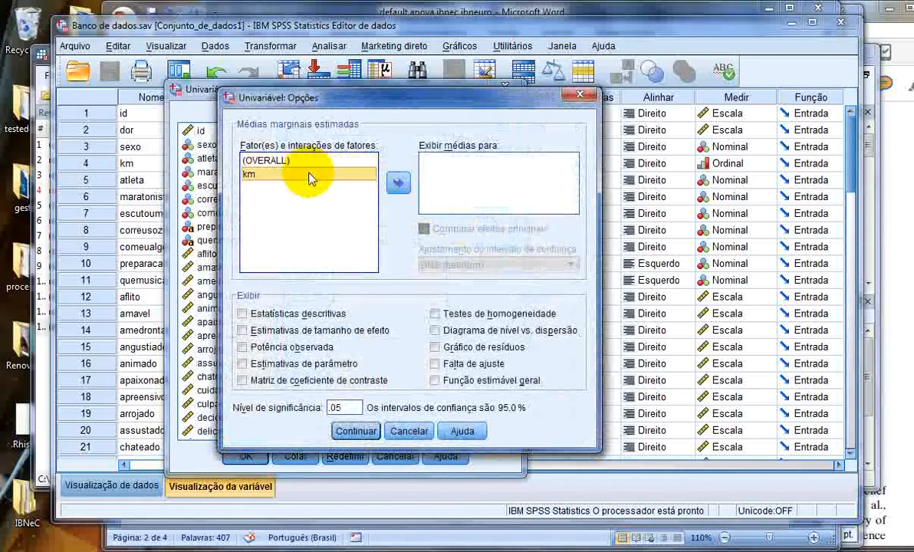
{"action": "left_click", "coordinate": [398, 182]}
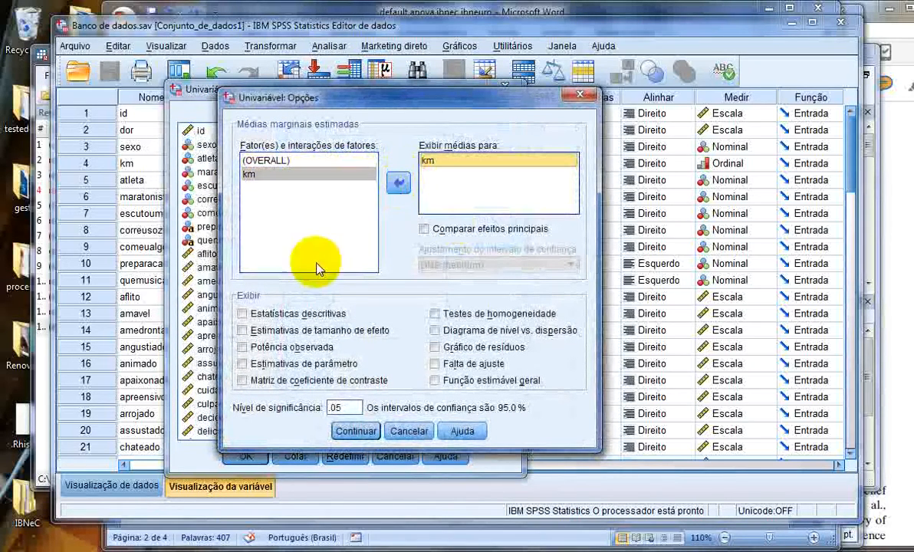
{"action": "left_click", "coordinate": [243, 364]}
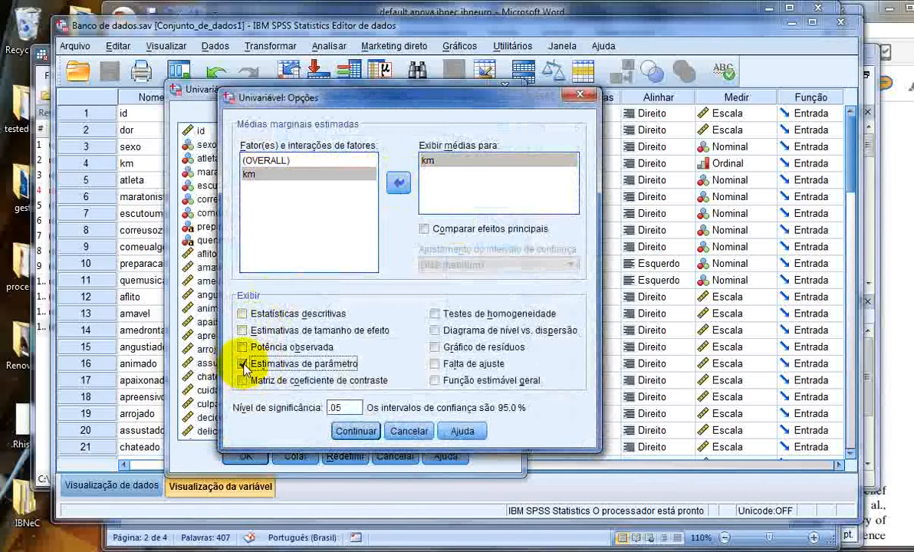
{"action": "left_click", "coordinate": [355, 432]}
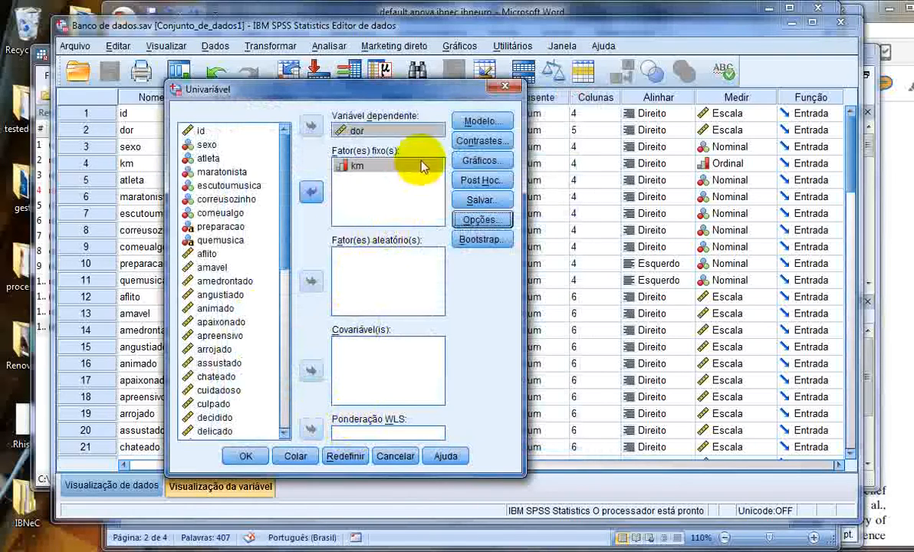
Exclude the intercept from the full factorial model and run the univariate analysis
{"action": "left_click", "coordinate": [465, 122]}
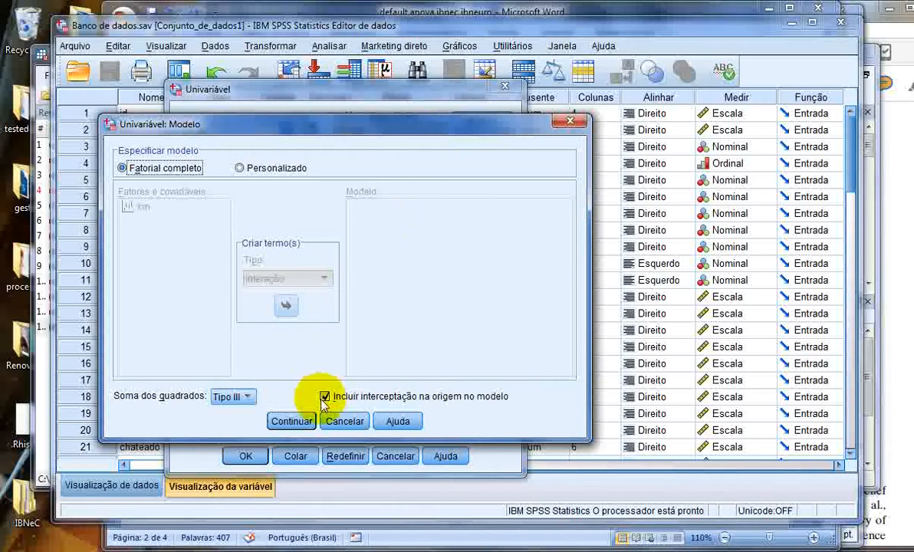
{"action": "left_click", "coordinate": [290, 421]}
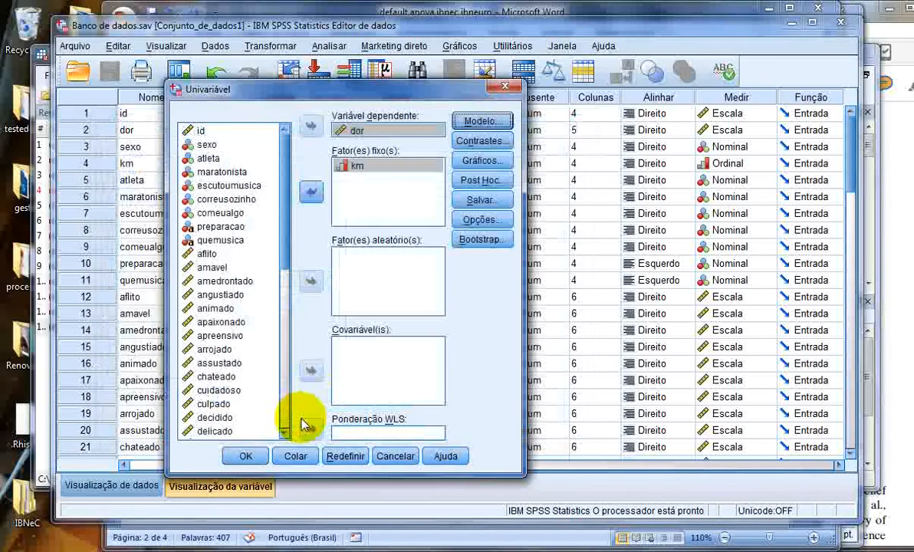
{"action": "left_click", "coordinate": [245, 456]}
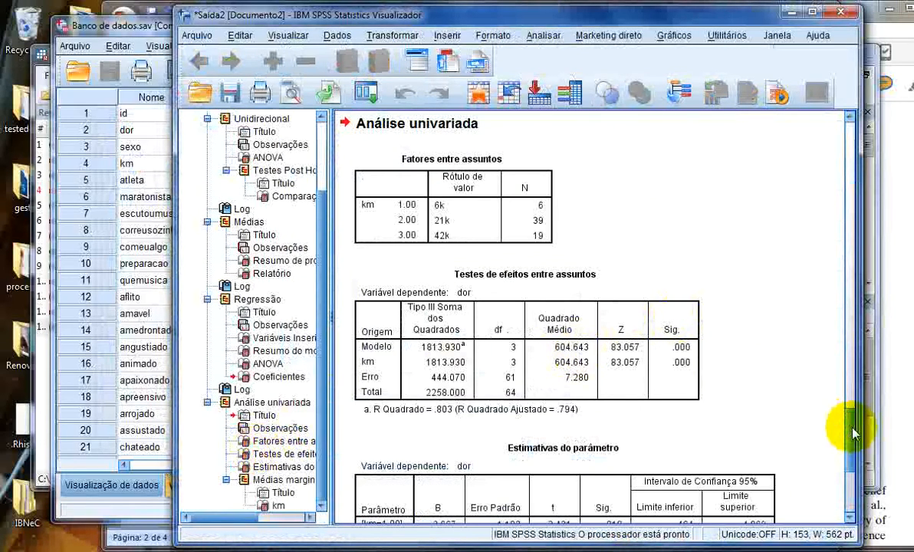
Examine the univariate output's parameter estimates, estimated marginal means for km and between-subjects effects tests
{"action": "left_click_drag", "start_coordinate": [853, 433], "coordinate": [850, 475]}
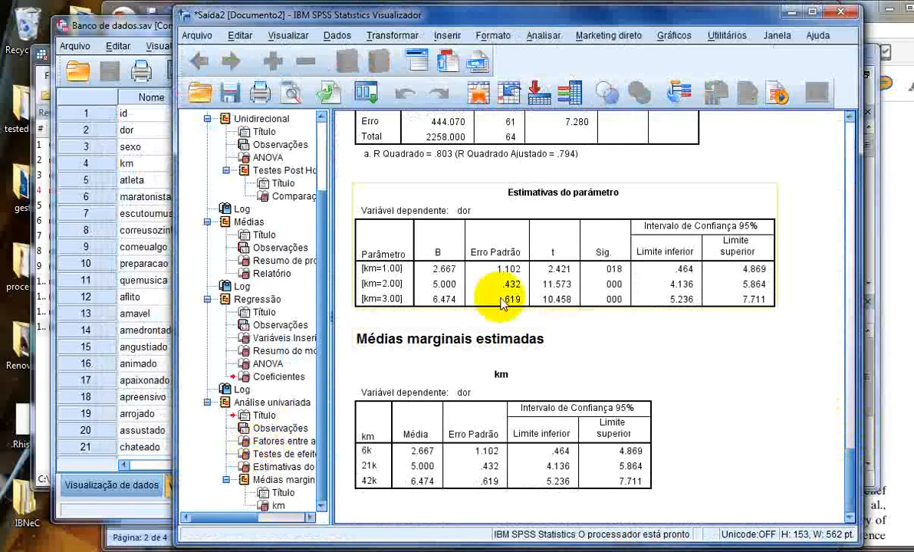
{"action": "left_click", "coordinate": [439, 265]}
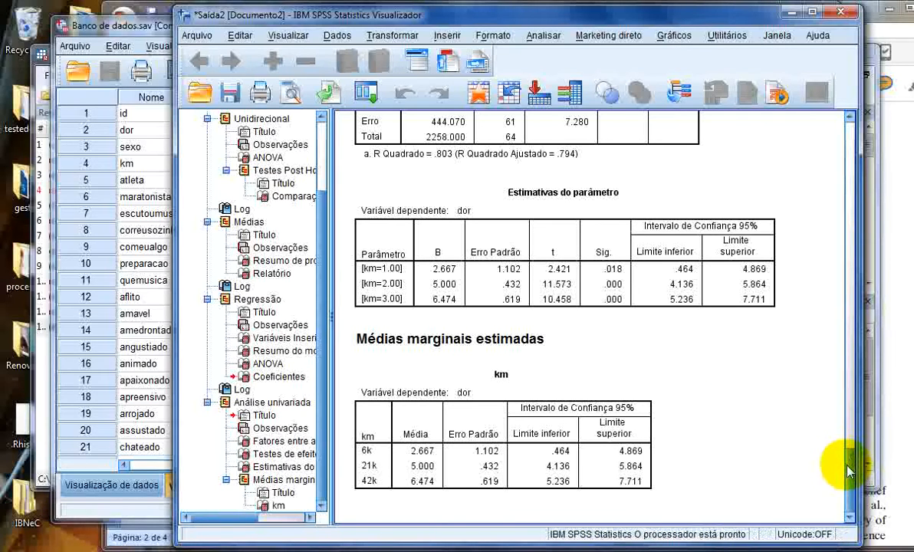
{"action": "left_click_drag", "start_coordinate": [848, 465], "coordinate": [849, 447]}
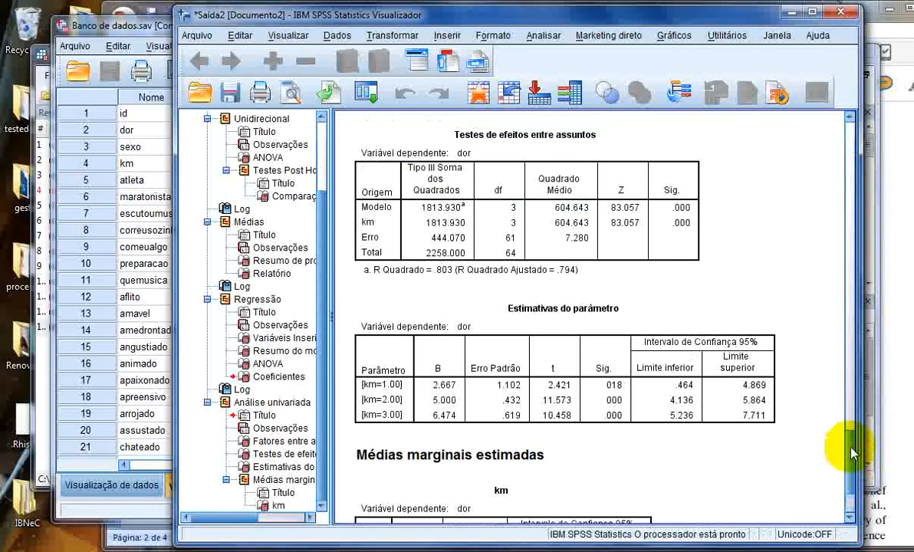
Run an SPSS linear regression with dor as the dependent variable and km as the independent variable
{"action": "left_click", "coordinate": [538, 35]}
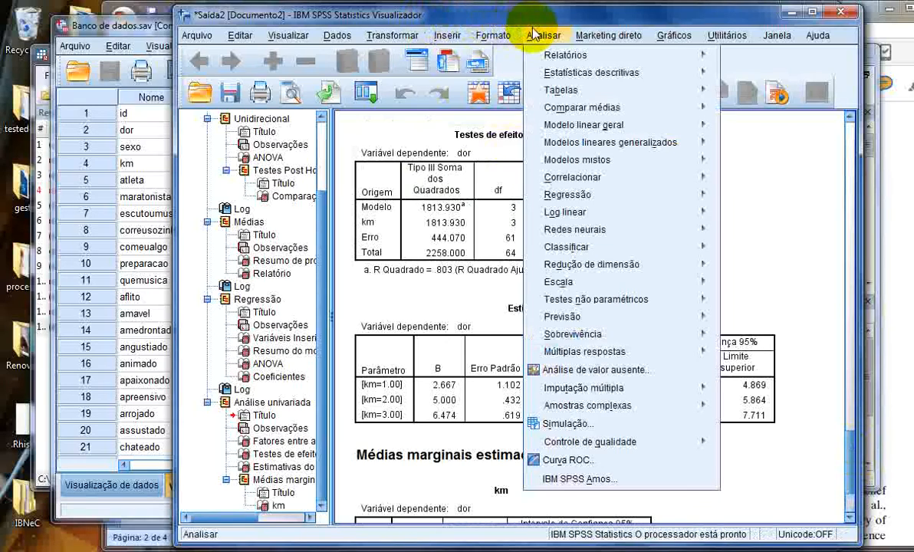
{"action": "mouse_move", "coordinate": [598, 195]}
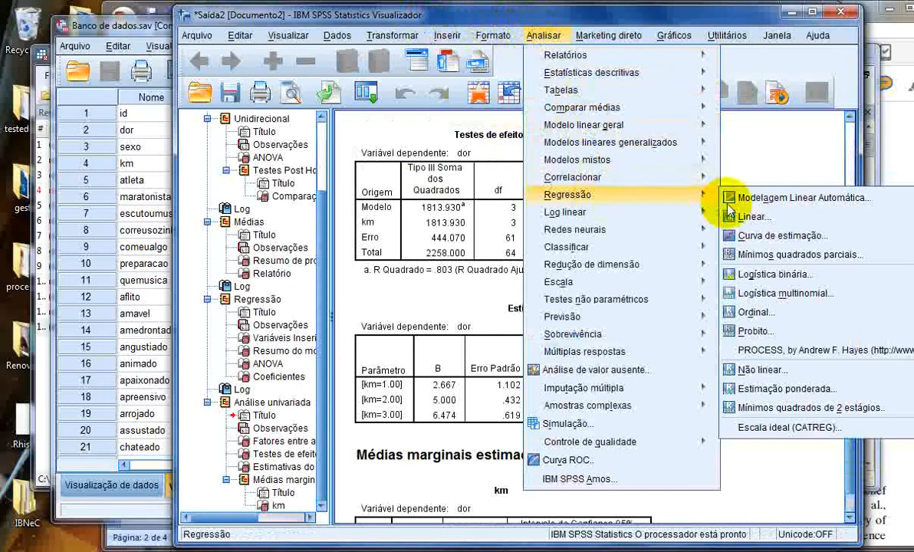
{"action": "left_click", "coordinate": [759, 218]}
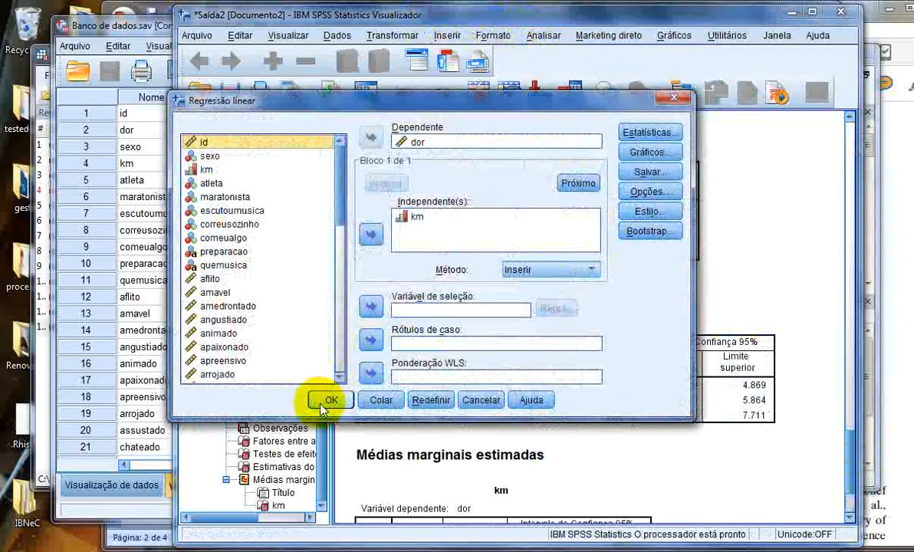
{"action": "left_click", "coordinate": [261, 513]}
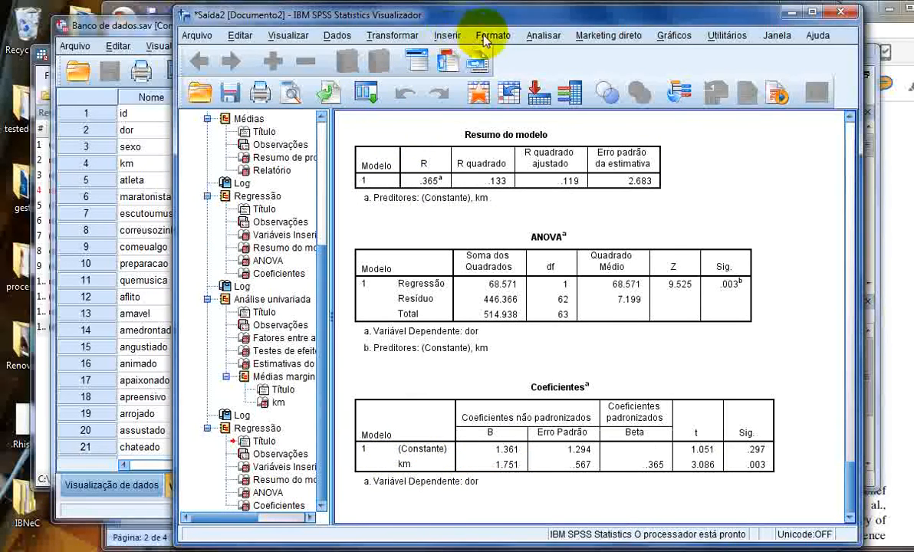
{"action": "left_click", "coordinate": [539, 36]}
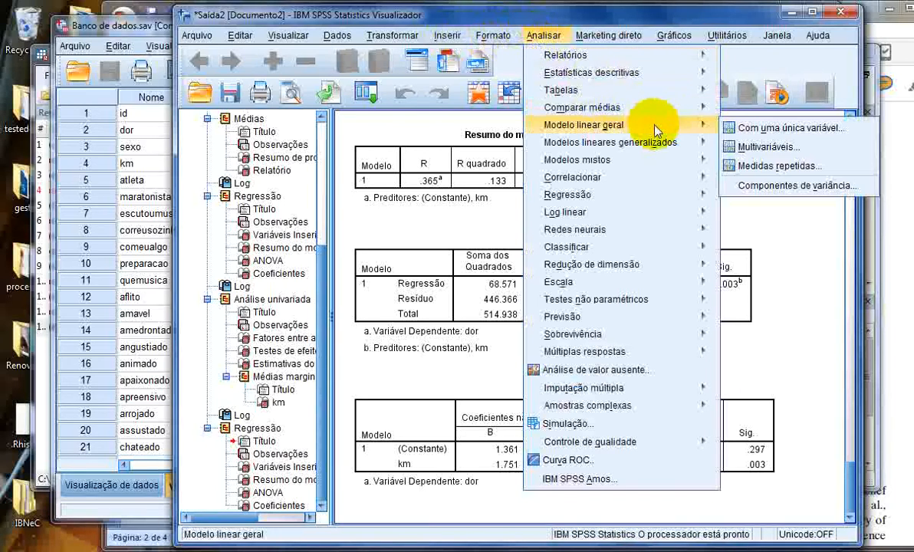
{"action": "mouse_move", "coordinate": [614, 107]}
{"action": "left_click", "coordinate": [739, 130]}
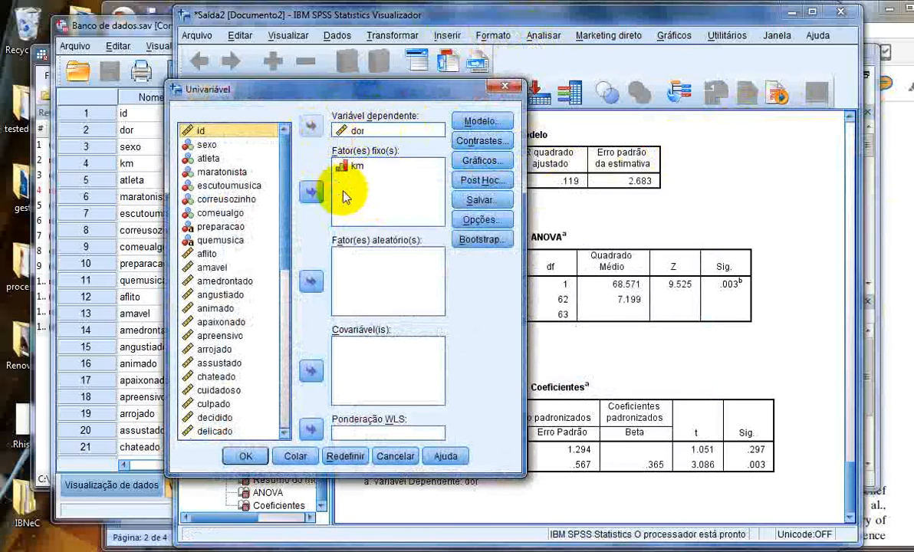
{"action": "left_click", "coordinate": [377, 457]}
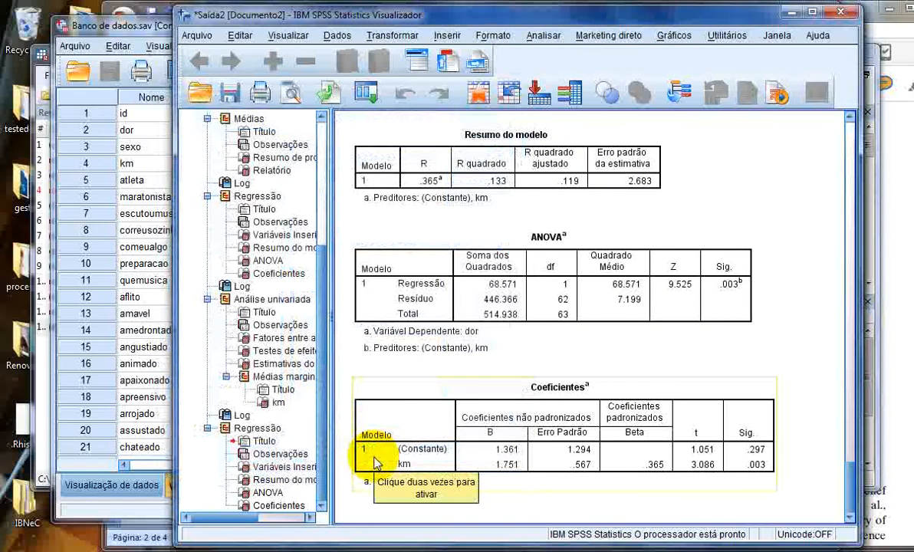
Switch to Stata and run a generalized linear model of dor on i.km with Gaussian family and identity link, showing its full output
{"action": "mouse_move", "coordinate": [307, 546]}
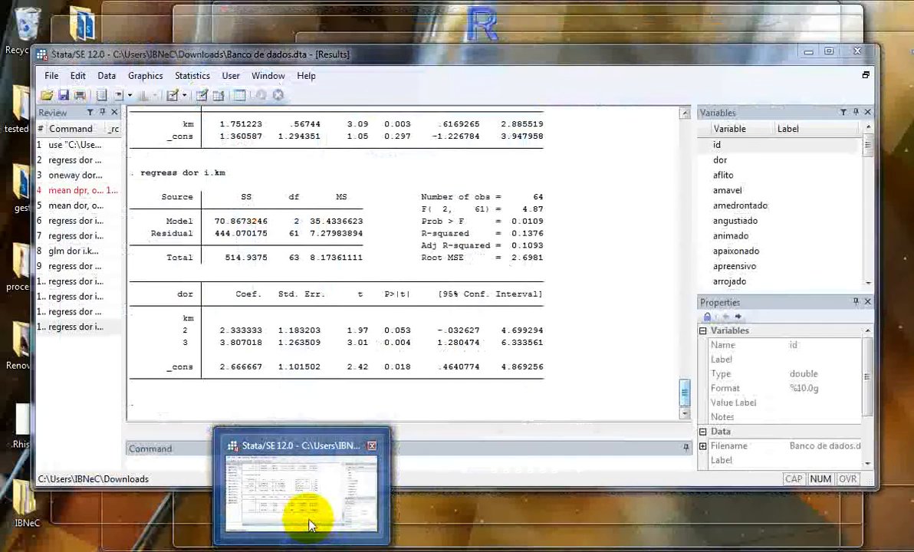
{"action": "left_click", "coordinate": [306, 526]}
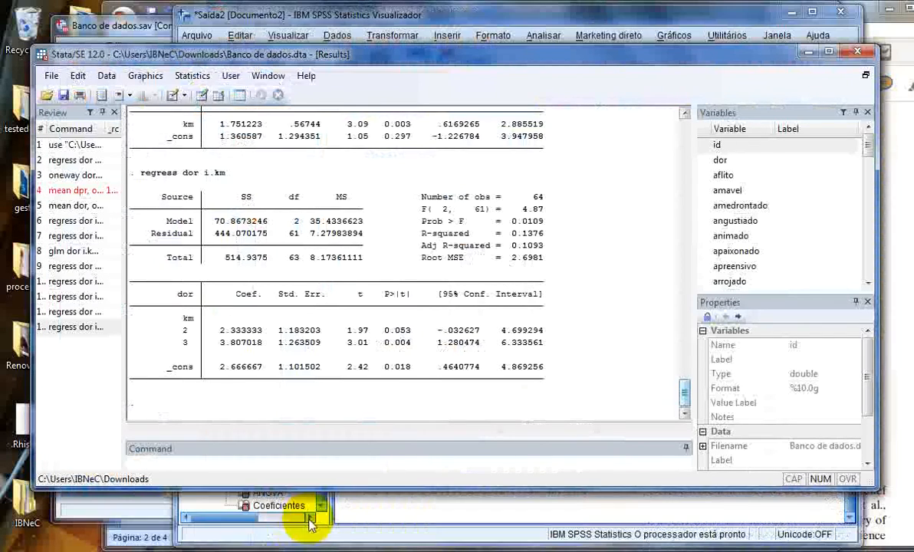
{"action": "left_click", "coordinate": [203, 75]}
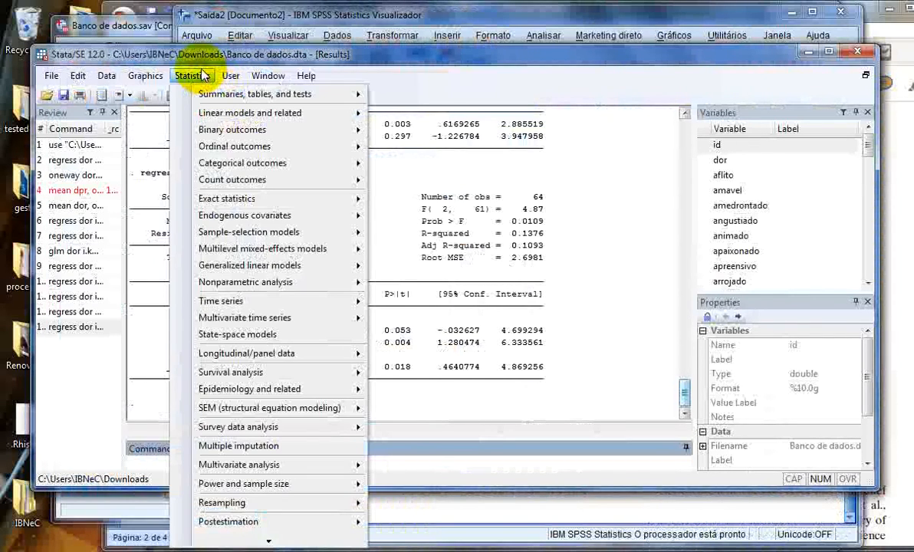
{"action": "mouse_move", "coordinate": [280, 119]}
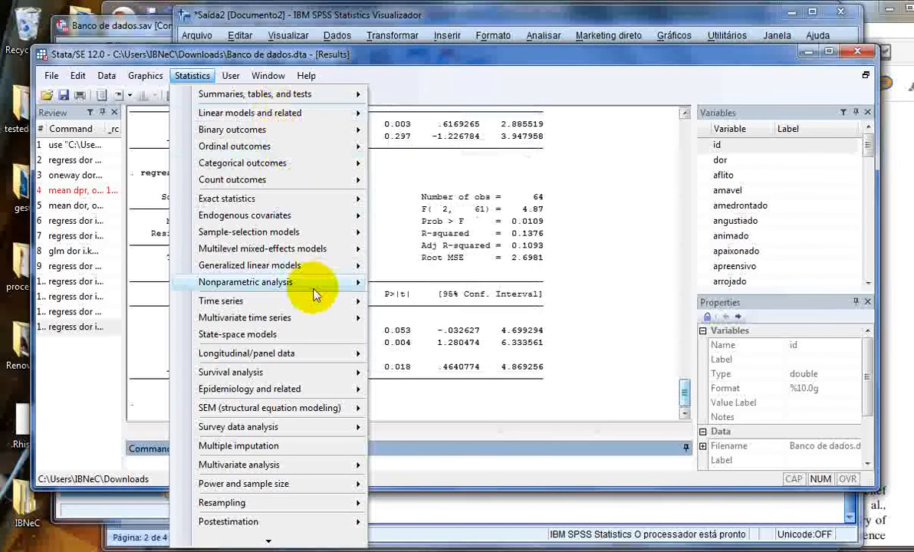
{"action": "mouse_move", "coordinate": [339, 269]}
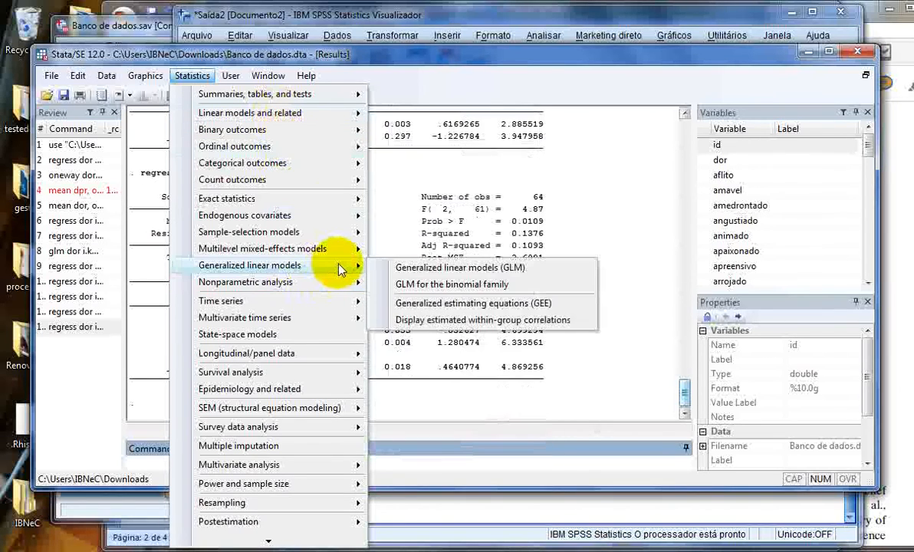
{"action": "left_click", "coordinate": [404, 266]}
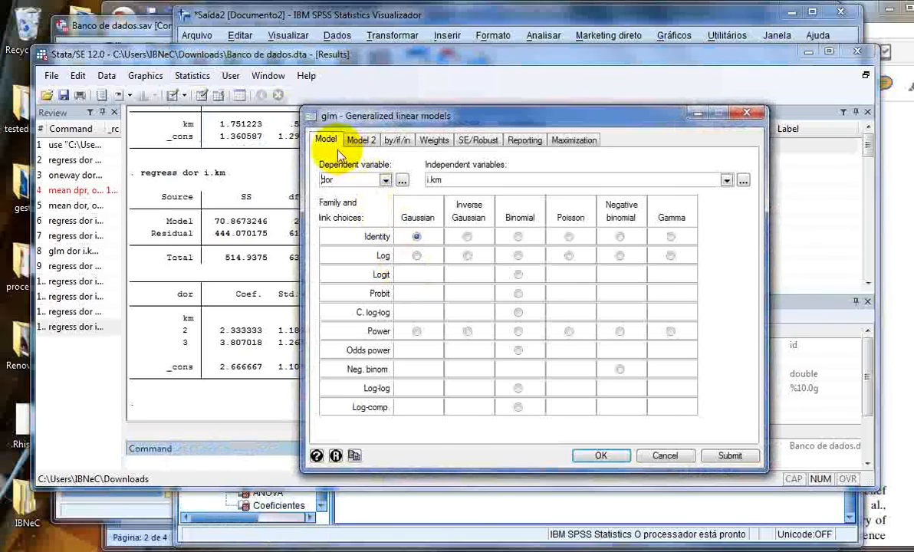
{"action": "left_click", "coordinate": [427, 180]}
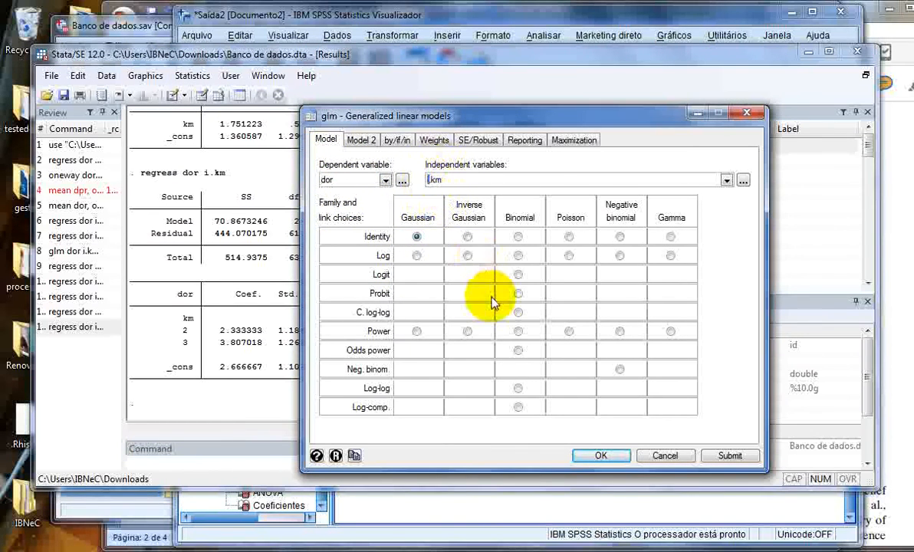
{"action": "left_click", "coordinate": [592, 456]}
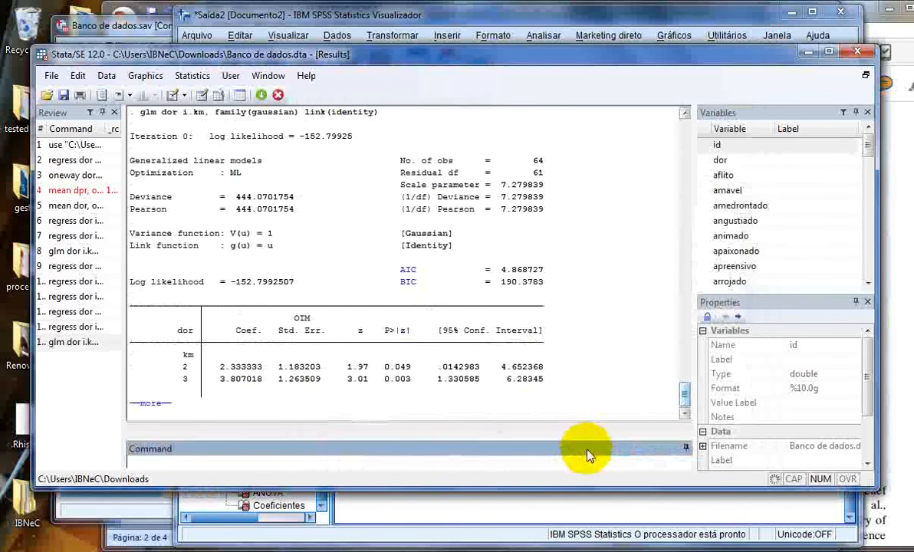
{"action": "left_click", "coordinate": [148, 403]}
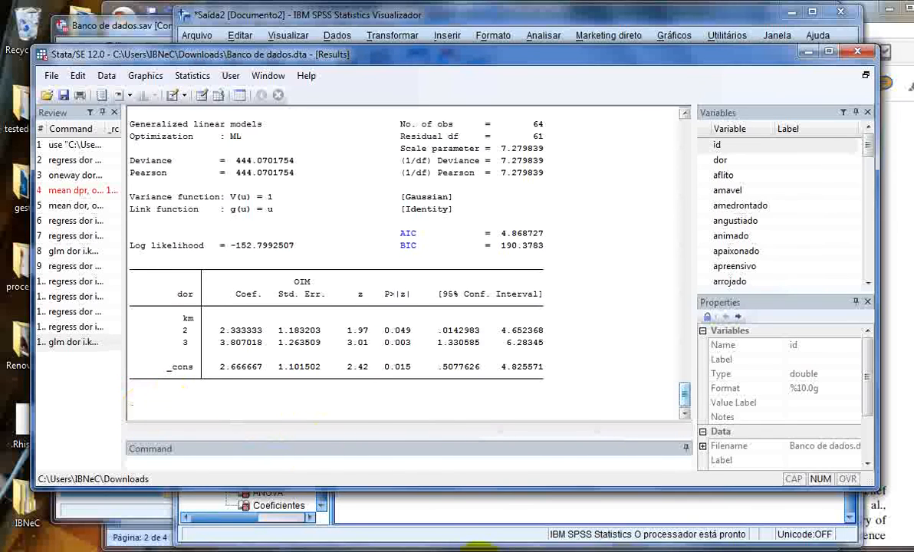
Switch to the Acrobat Reader article on memory of pain induced by physical exercise
{"action": "left_click", "coordinate": [484, 551]}
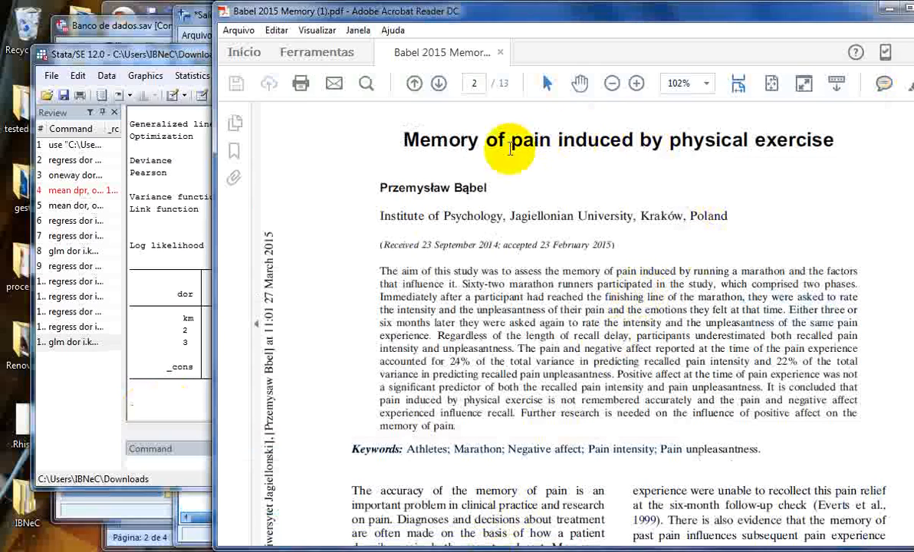